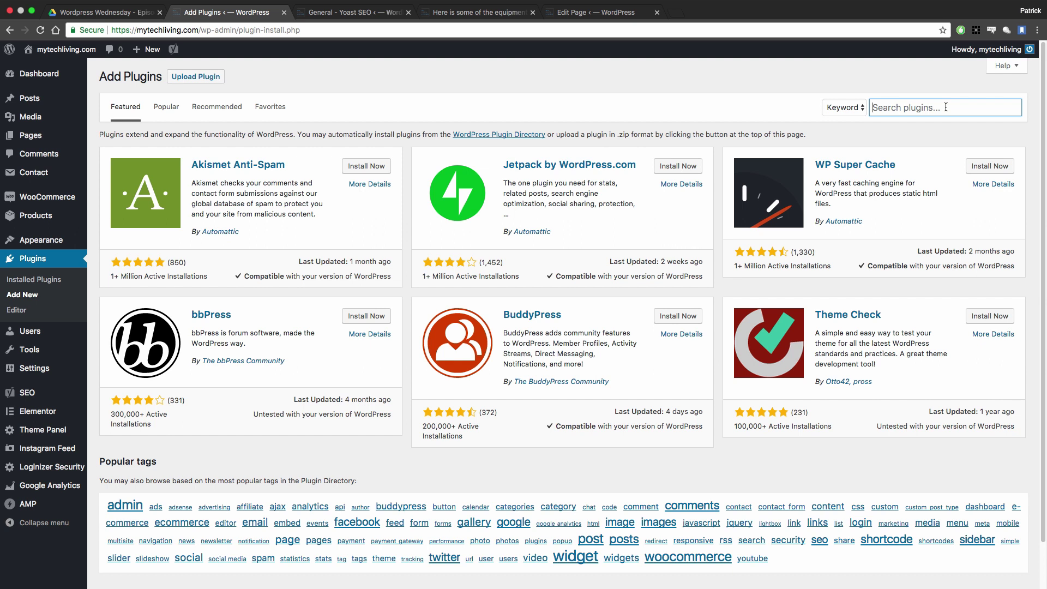
- Search the WordPress plugin directory for yoast
{"action": "type", "text": "yoast"}
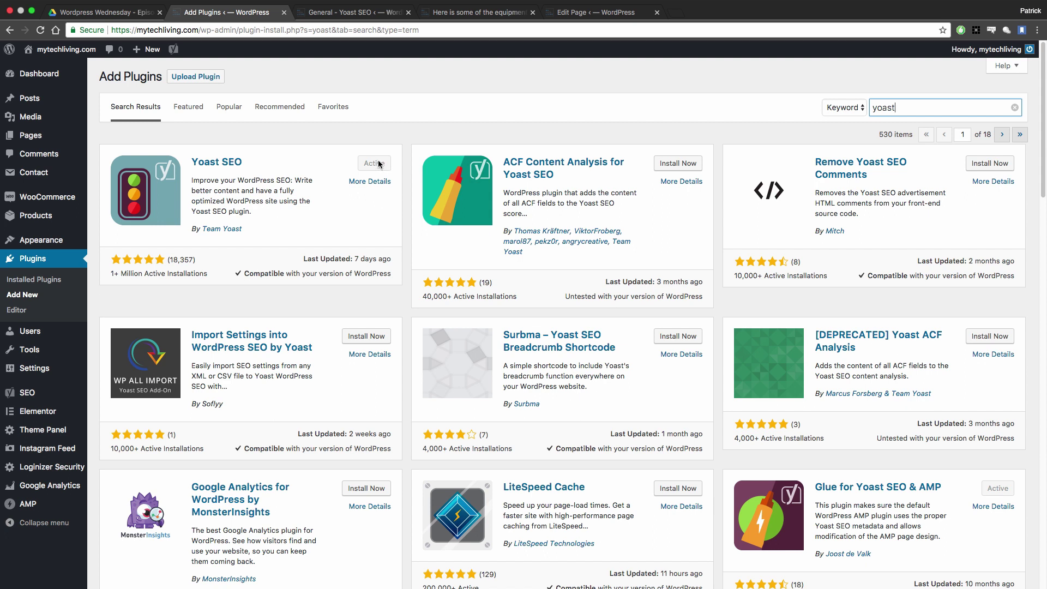
{"action": "mouse_move", "coordinate": [42, 397]}
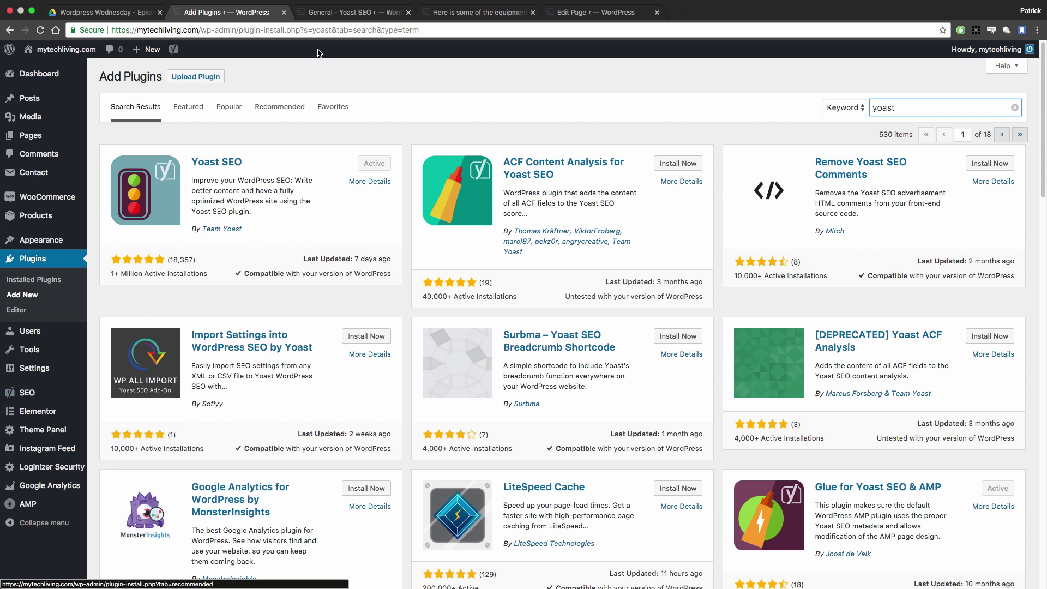
- Review the Yoast SEO general settings, features, company info and webmaster tools verification sections
{"action": "left_click", "coordinate": [344, 13]}
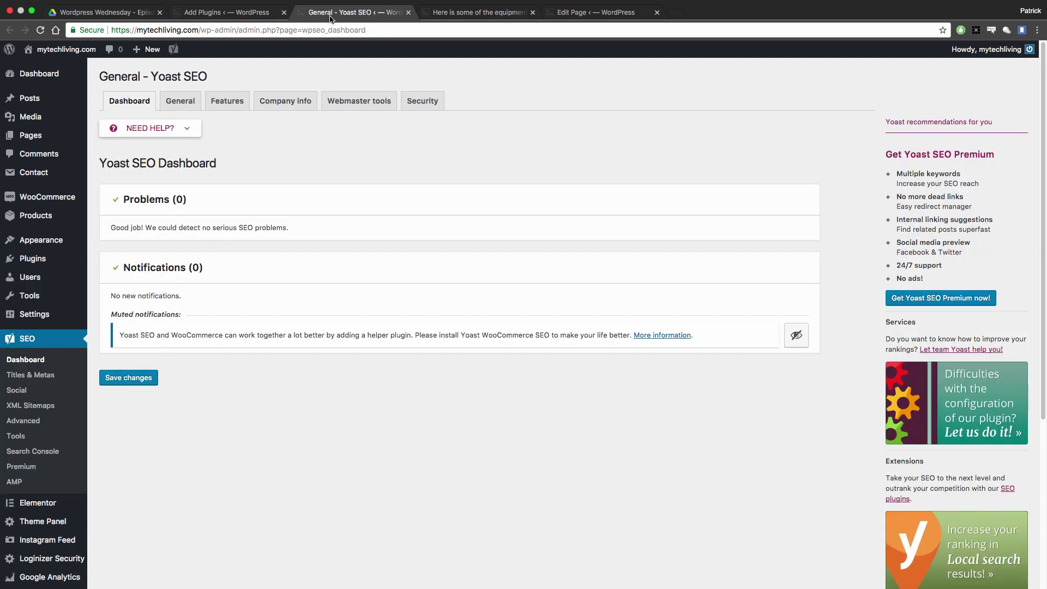
{"action": "left_click_drag", "start_coordinate": [140, 76], "coordinate": [228, 81]}
{"action": "left_click", "coordinate": [227, 81]}
{"action": "left_click", "coordinate": [188, 107]}
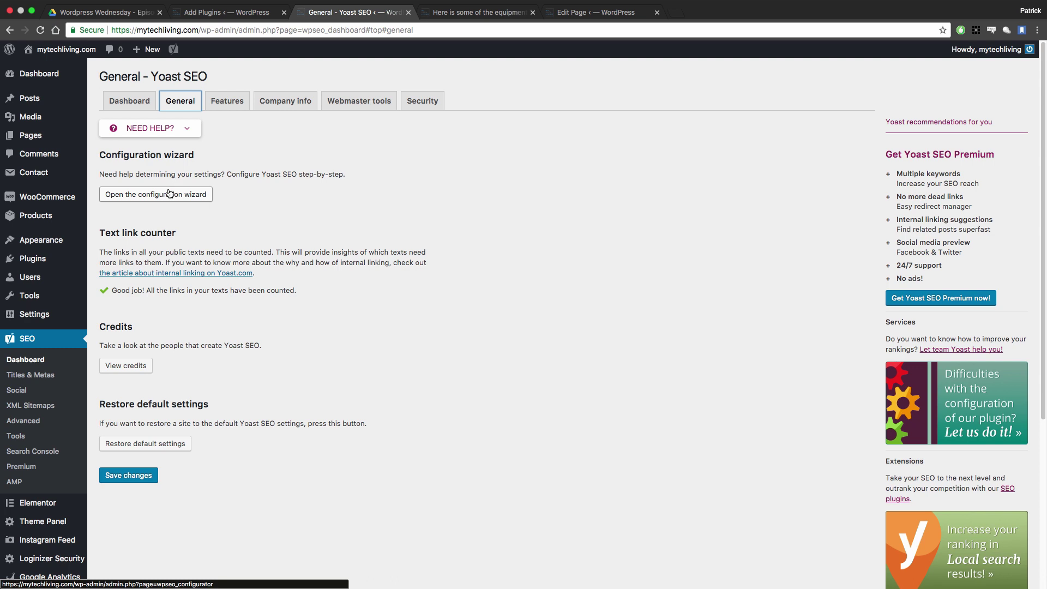
{"action": "left_click", "coordinate": [227, 101]}
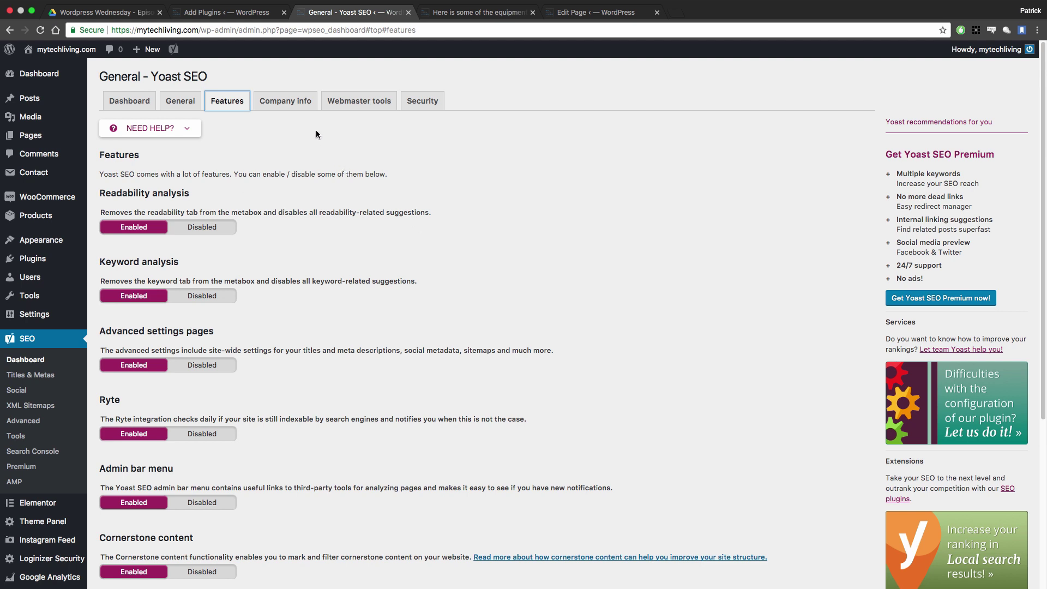
{"action": "left_click", "coordinate": [294, 105]}
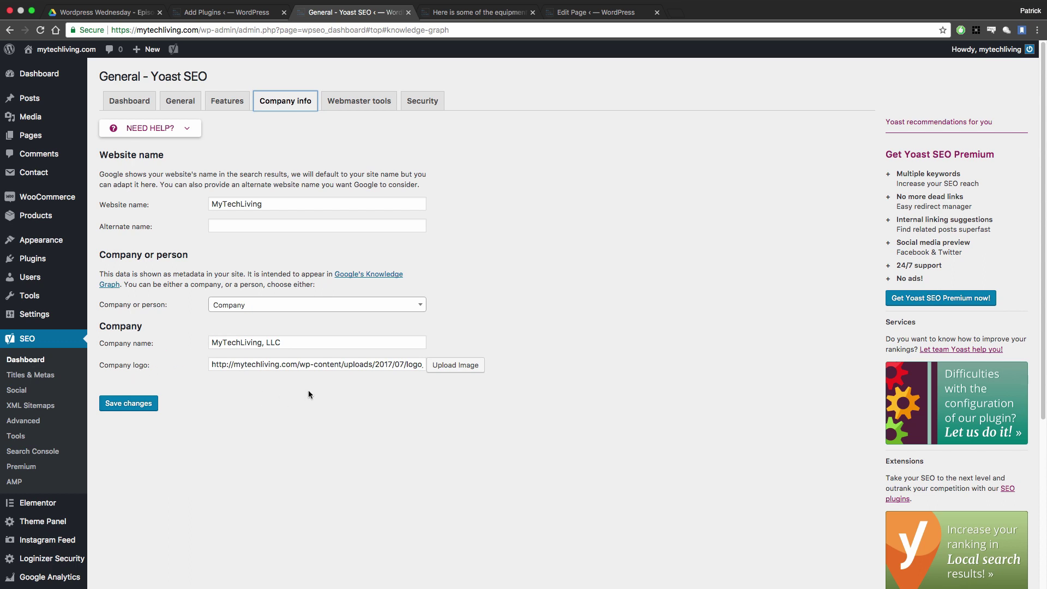
{"action": "left_click", "coordinate": [348, 101]}
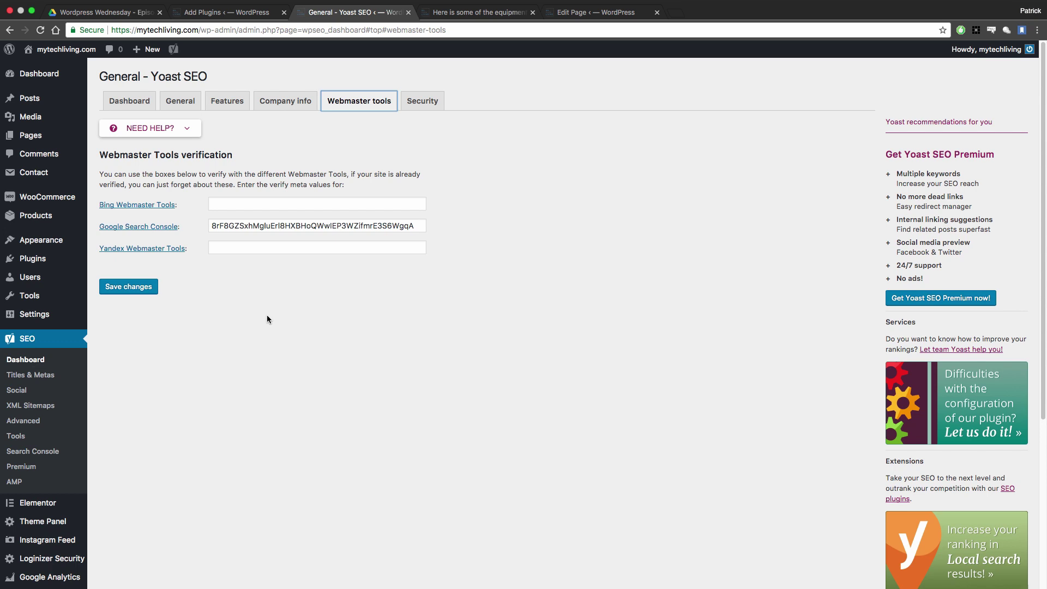
- View Google's site verification page for Search Console in a separate tab, close it, and inspect the Google Search Console verification field
{"action": "left_click", "coordinate": [139, 227], "text": "super"}
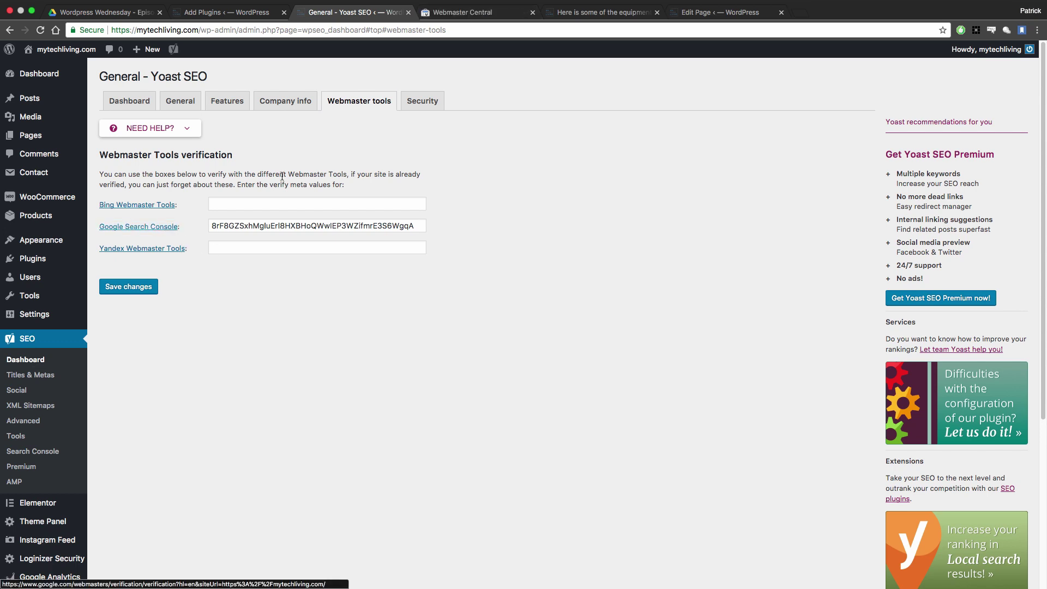
{"action": "left_click", "coordinate": [488, 13]}
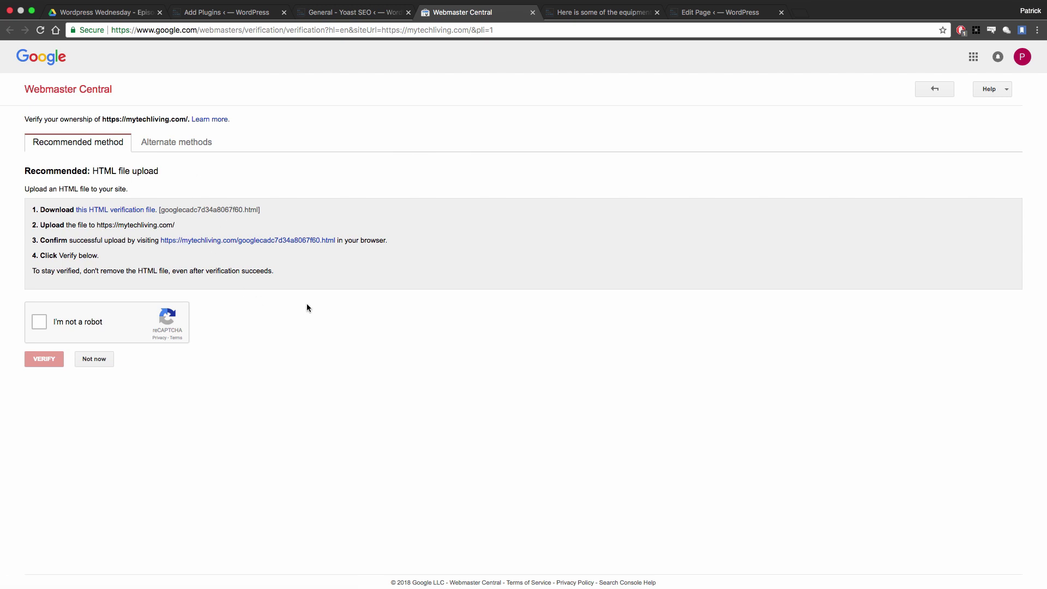
{"action": "left_click", "coordinate": [544, 13]}
{"action": "left_click", "coordinate": [534, 13]}
{"action": "left_click", "coordinate": [349, 12]}
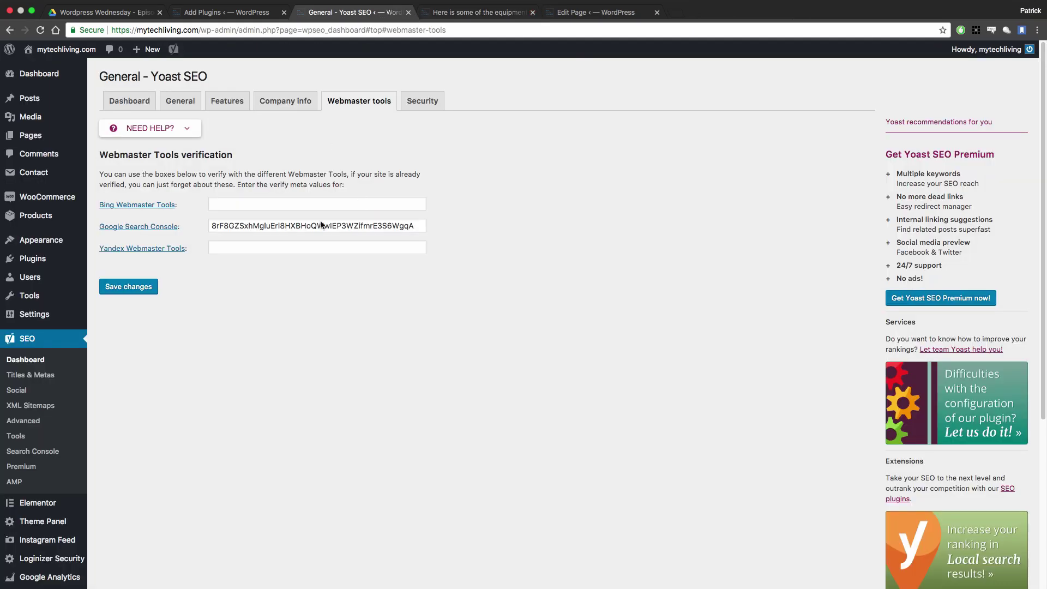
{"action": "left_click_drag", "start_coordinate": [212, 224], "coordinate": [472, 229]}
{"action": "left_click", "coordinate": [424, 227]}
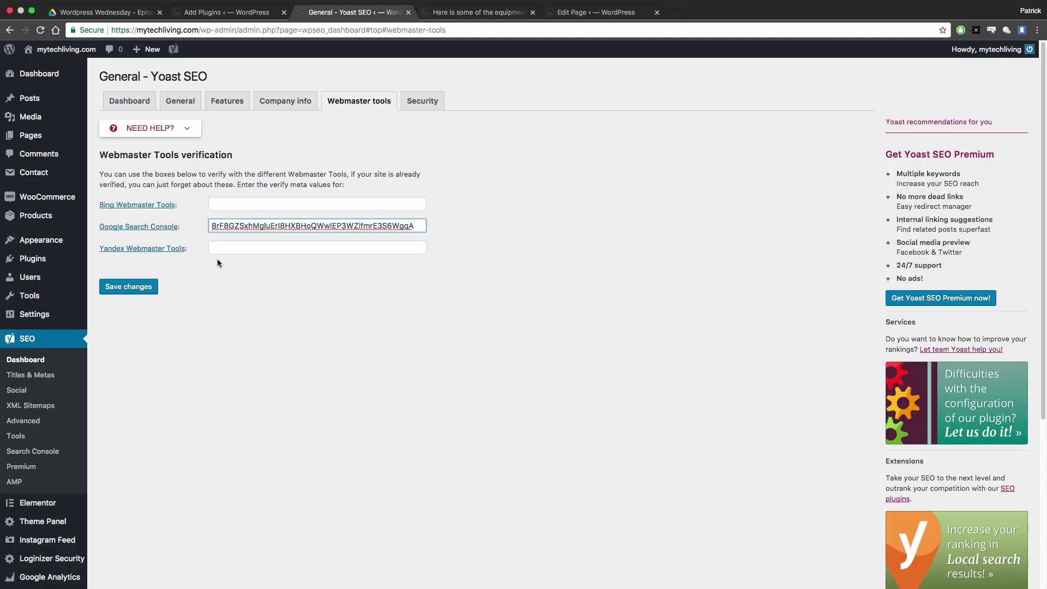
{"action": "left_click", "coordinate": [487, 167]}
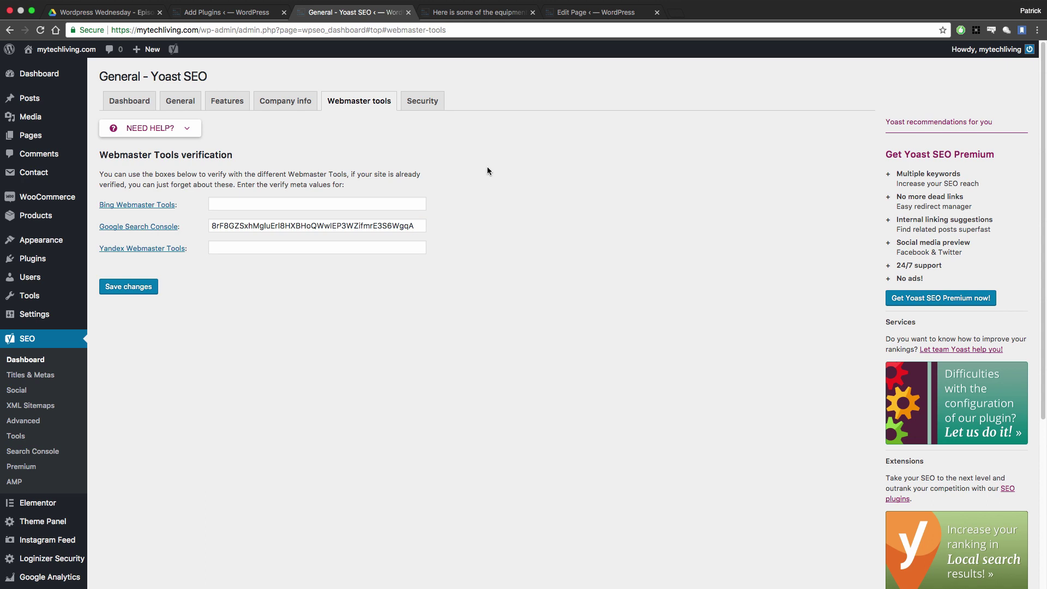
- Look through the published Equipment page from end to end and highlight its introductory paragraph
{"action": "left_click", "coordinate": [479, 13]}
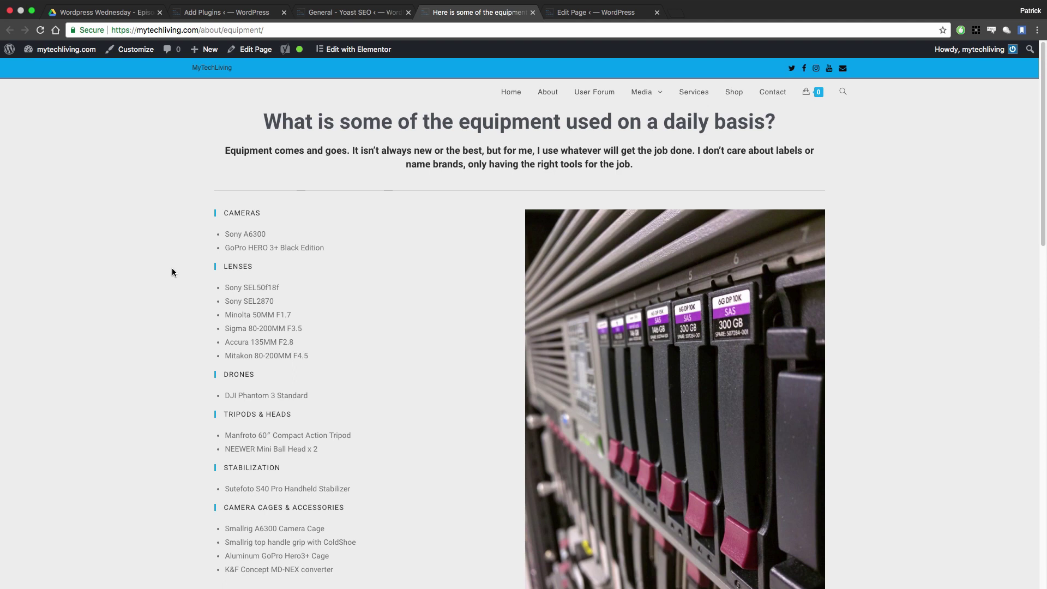
{"action": "scroll", "coordinate": [162, 246], "scroll_direction": "down", "scroll_amount": 20}
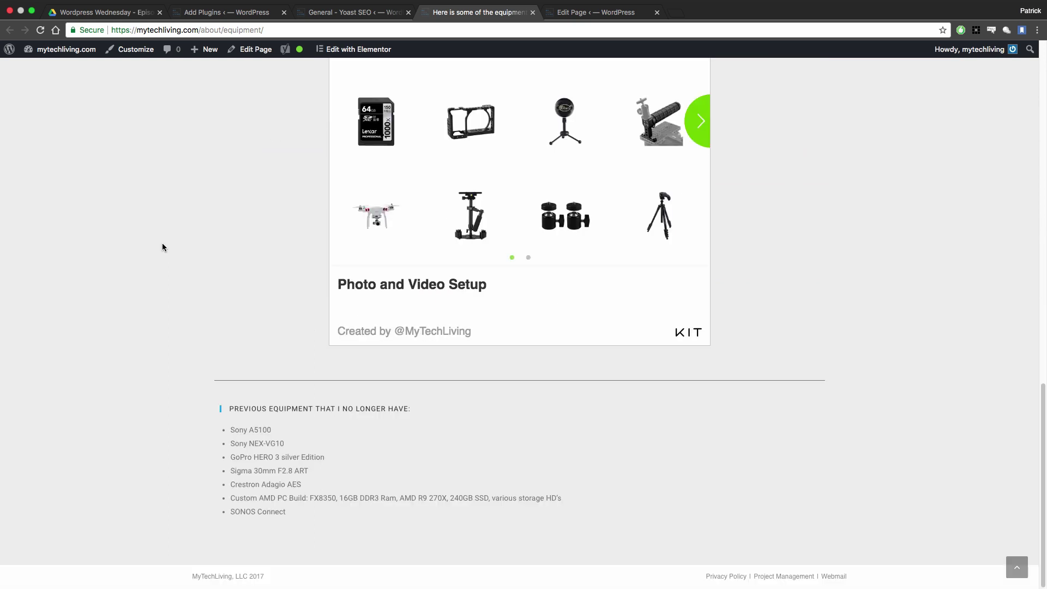
{"action": "scroll", "coordinate": [162, 247], "scroll_direction": "up", "scroll_amount": 20}
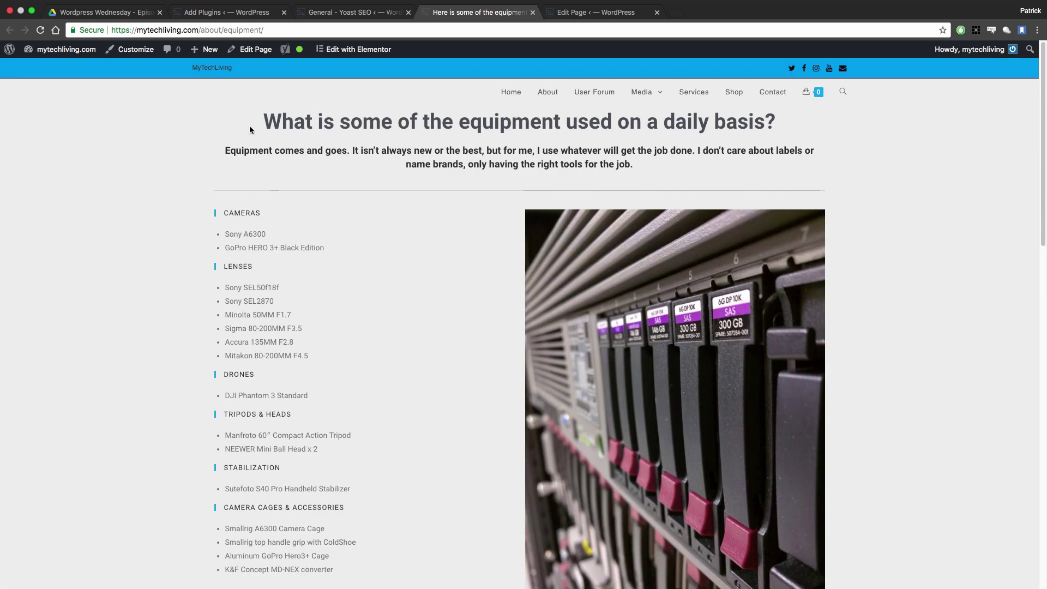
{"action": "left_click", "coordinate": [220, 155]}
{"action": "left_click_drag", "start_coordinate": [219, 155], "coordinate": [649, 166]}
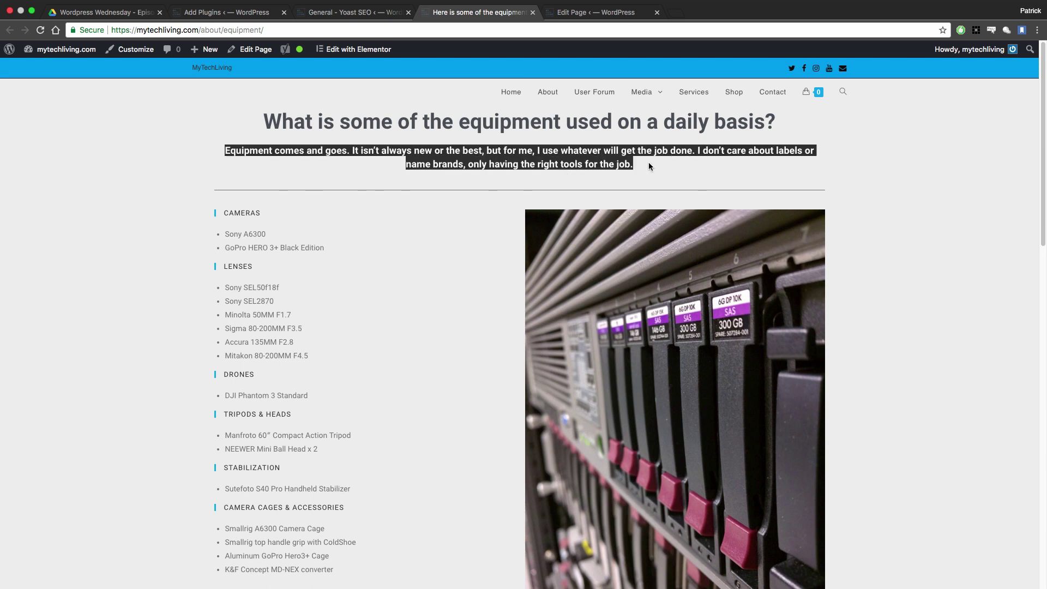
{"action": "left_click", "coordinate": [151, 232]}
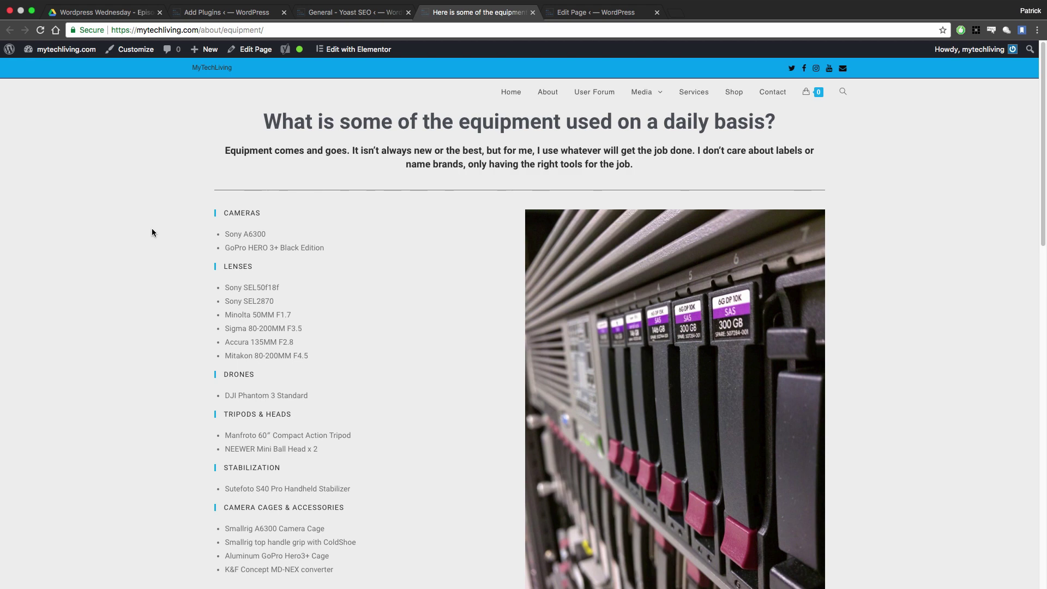
- Examine the Yoast SEO section of the Equipment page's editor, including the snippet preview, focus keyword and analysis
{"action": "left_click", "coordinate": [595, 12]}
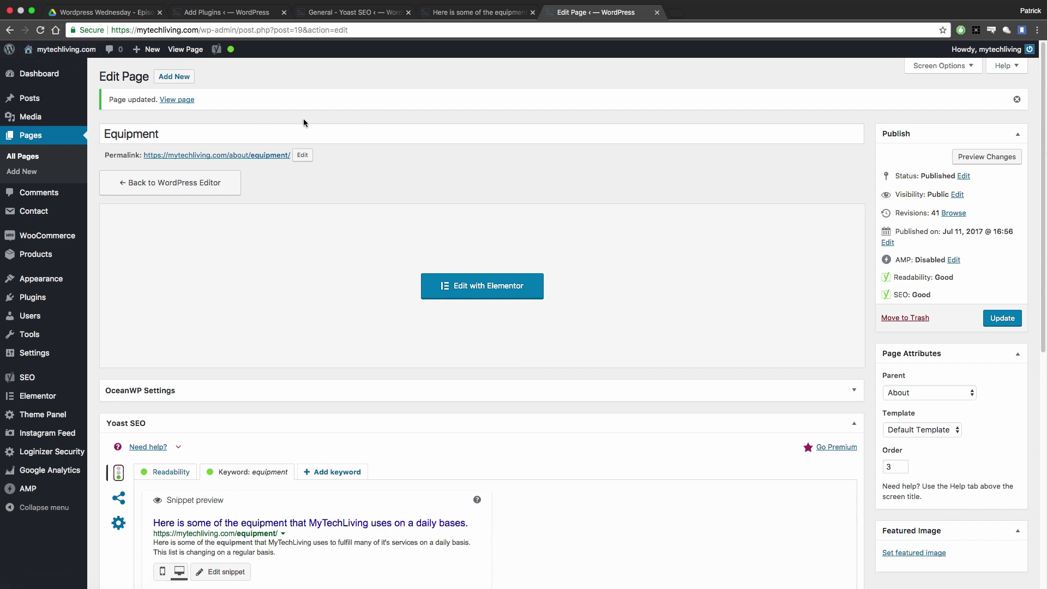
{"action": "scroll", "coordinate": [303, 119], "scroll_direction": "down", "scroll_amount": 7}
{"action": "scroll", "coordinate": [303, 119], "scroll_direction": "up", "scroll_amount": 2}
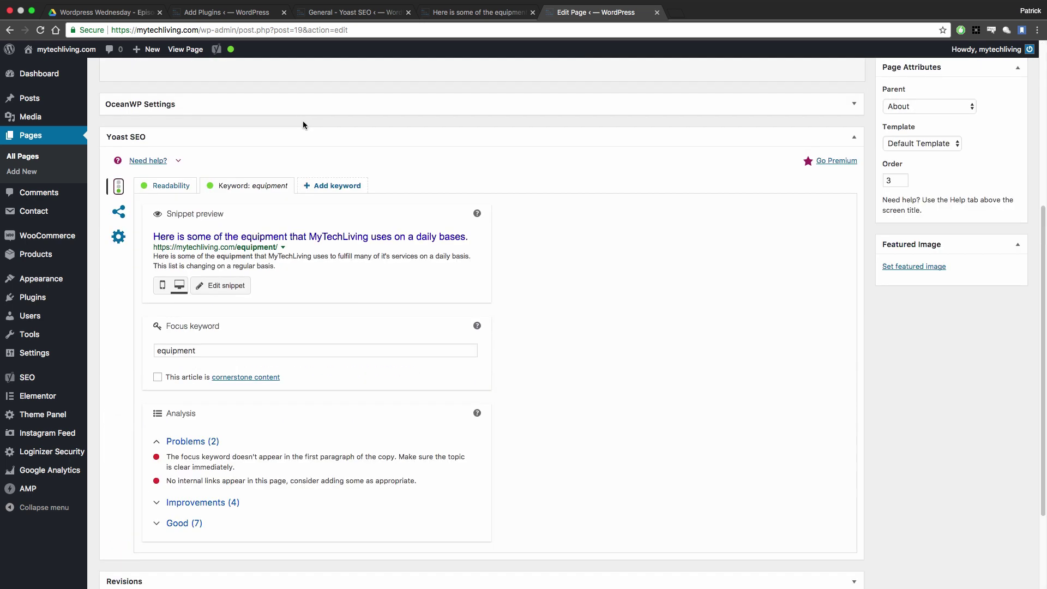
{"action": "scroll", "coordinate": [303, 124], "scroll_direction": "down", "scroll_amount": 1}
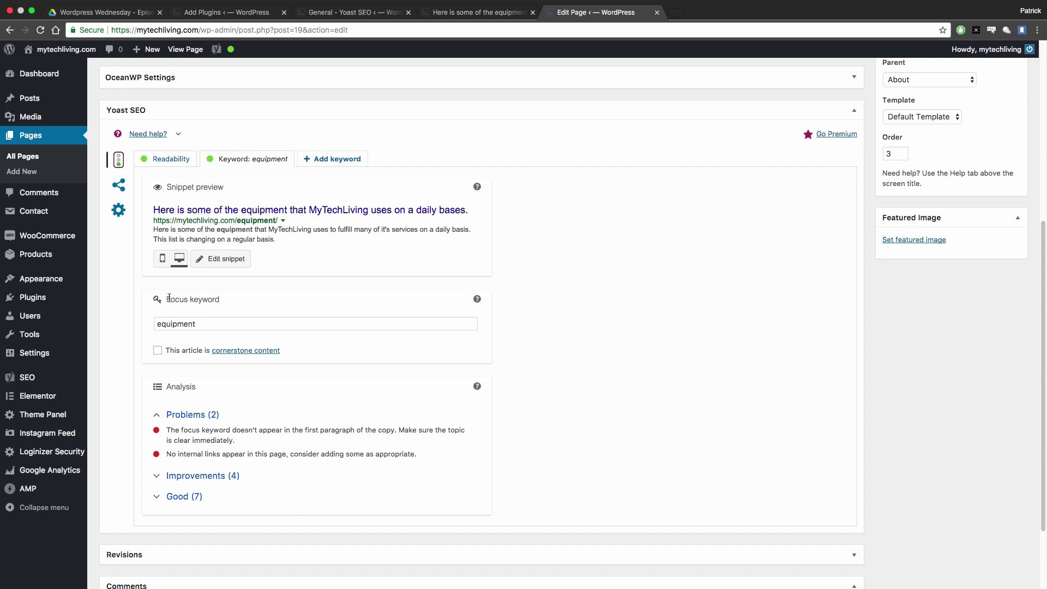
{"action": "left_click", "coordinate": [219, 325]}
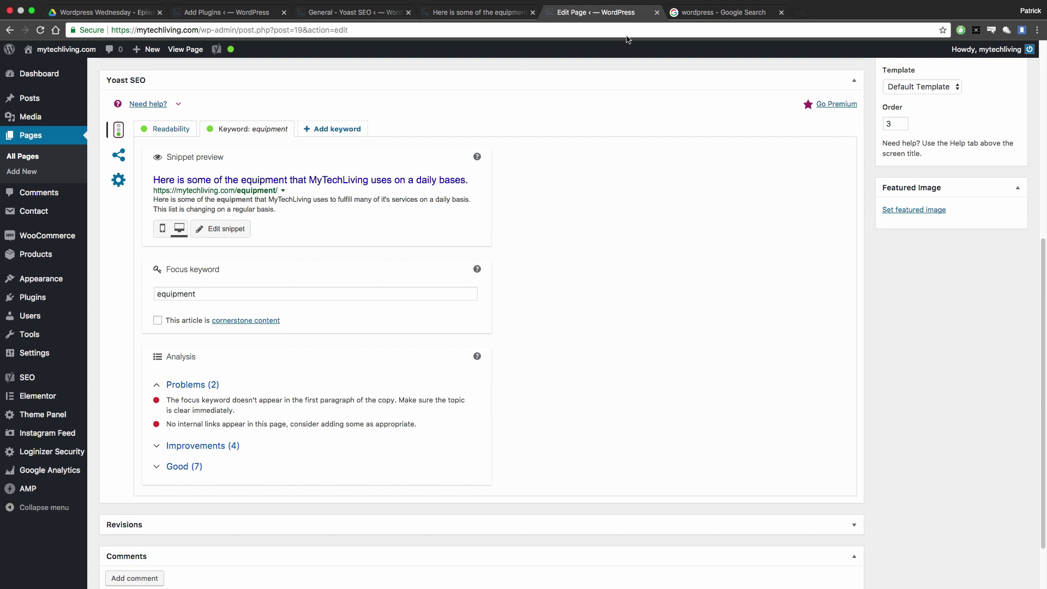
- Search Google for wordpress and check the suggested related searches
{"action": "left_click", "coordinate": [690, 16]}
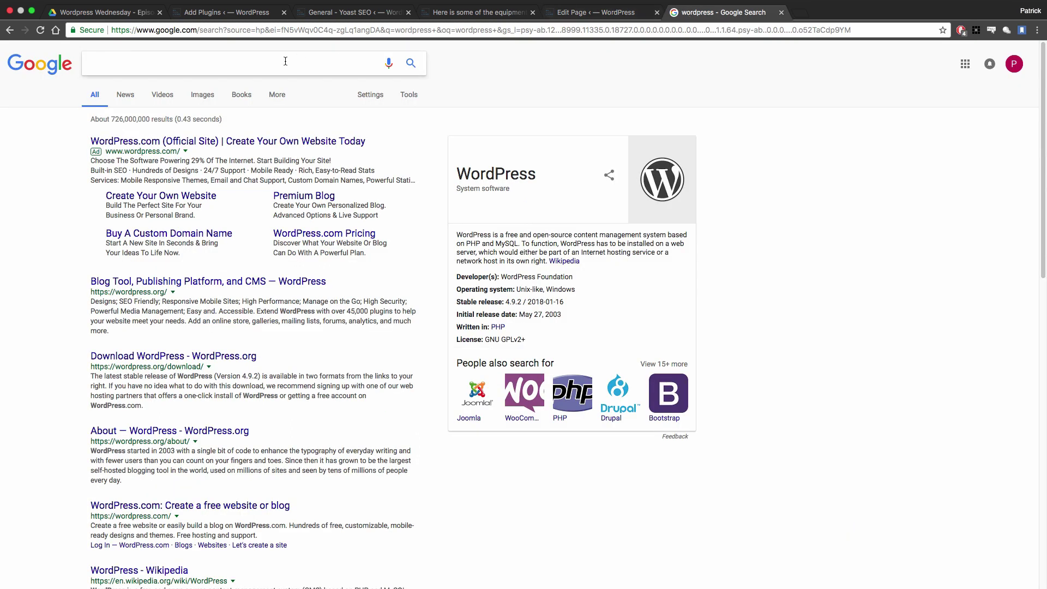
{"action": "type", "text": "wordpress"}
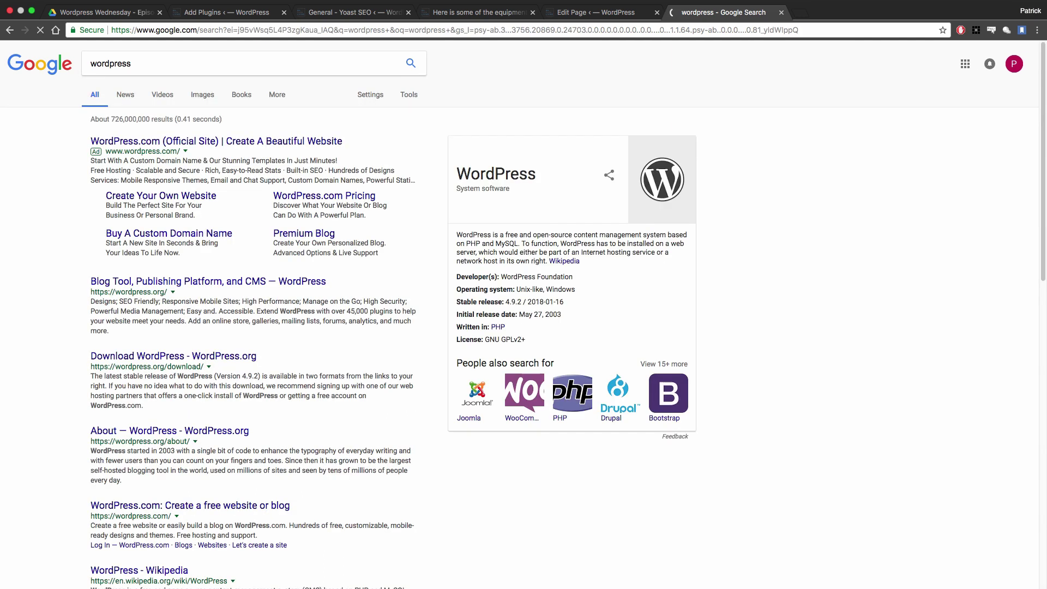
{"action": "left_click", "coordinate": [159, 69]}
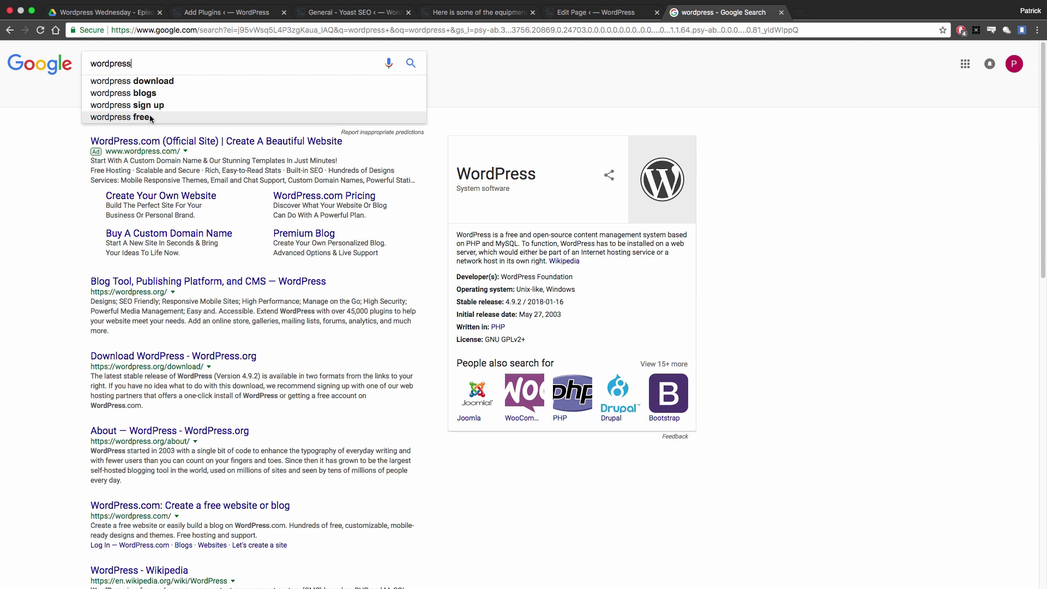
{"action": "key", "text": "Escape"}
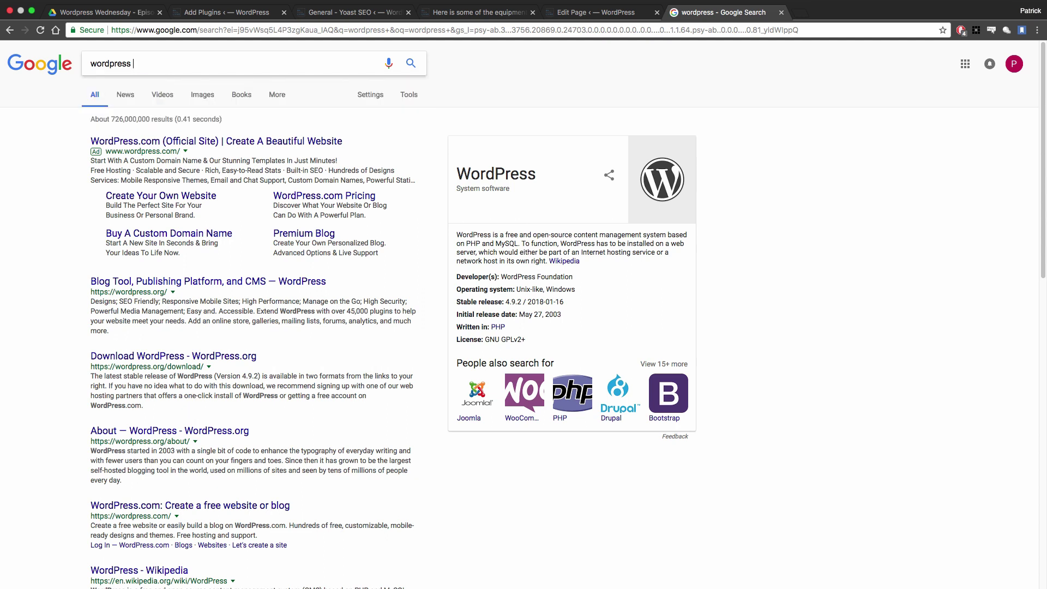
- Narrow the Google search to wordpress automotive and check its suggested related searches
{"action": "type", "text": "automotive"}
{"action": "key", "text": "Return"}
{"action": "left_click", "coordinate": [207, 64]}
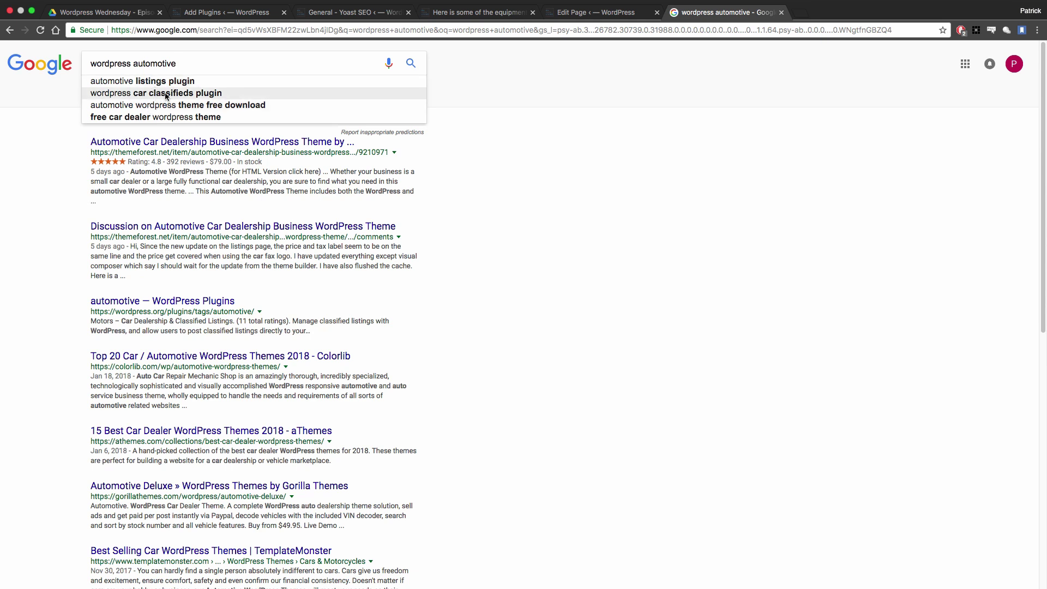
- Open the Equipment page's snippet editor and view its SEO title, slug and meta description fields
{"action": "key", "text": "ctrl+shift+Tab"}
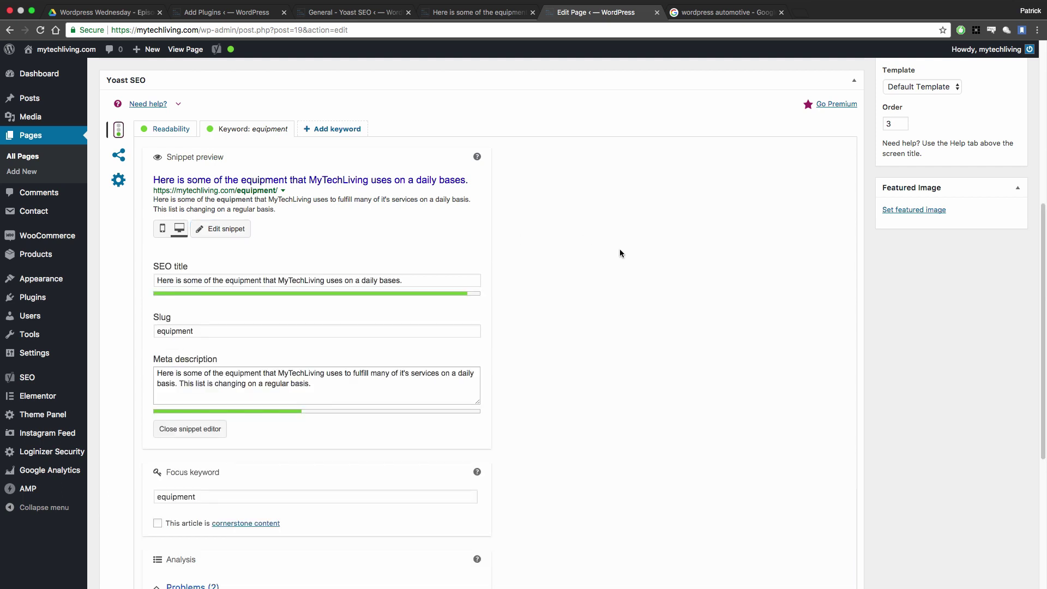
{"action": "scroll", "coordinate": [619, 248], "scroll_direction": "down", "scroll_amount": 5}
{"action": "scroll", "coordinate": [619, 248], "scroll_direction": "up", "scroll_amount": 3}
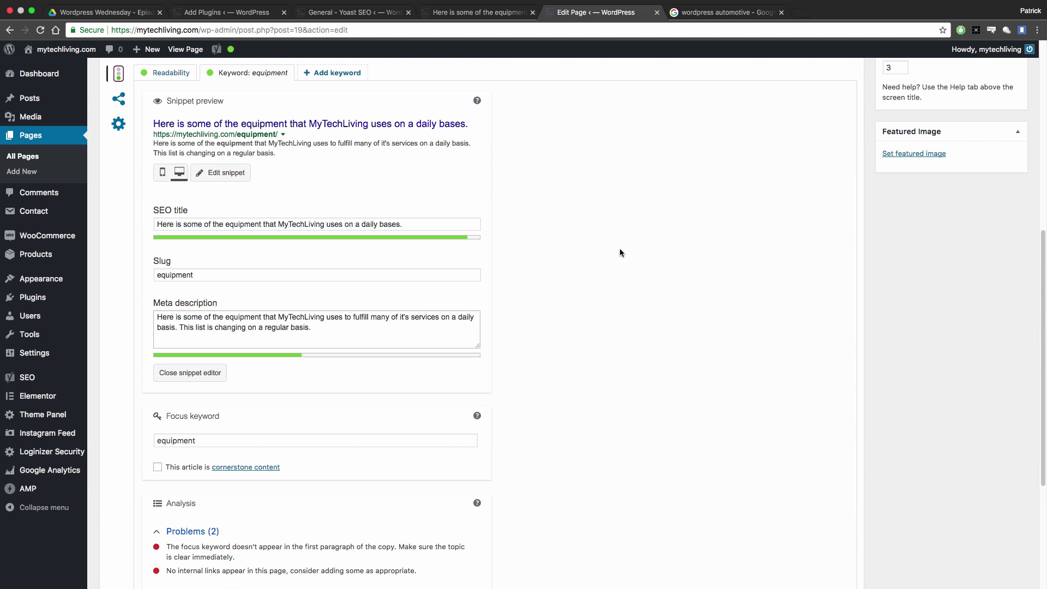
- Examine the headline and description text of the first Google result for wordpress automotive
{"action": "key", "text": "ctrl+Tab"}
{"action": "left_click", "coordinate": [490, 265]}
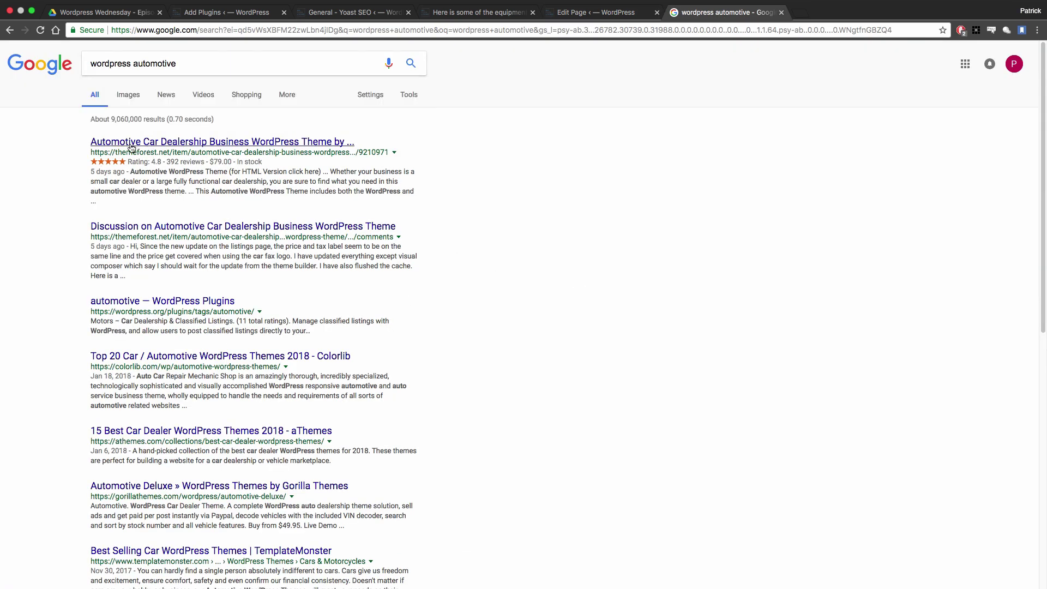
{"action": "left_click", "coordinate": [104, 140]}
{"action": "left_click_drag", "start_coordinate": [103, 140], "coordinate": [408, 146]}
{"action": "left_click", "coordinate": [555, 172]}
{"action": "left_click_drag", "start_coordinate": [131, 171], "coordinate": [415, 194]}
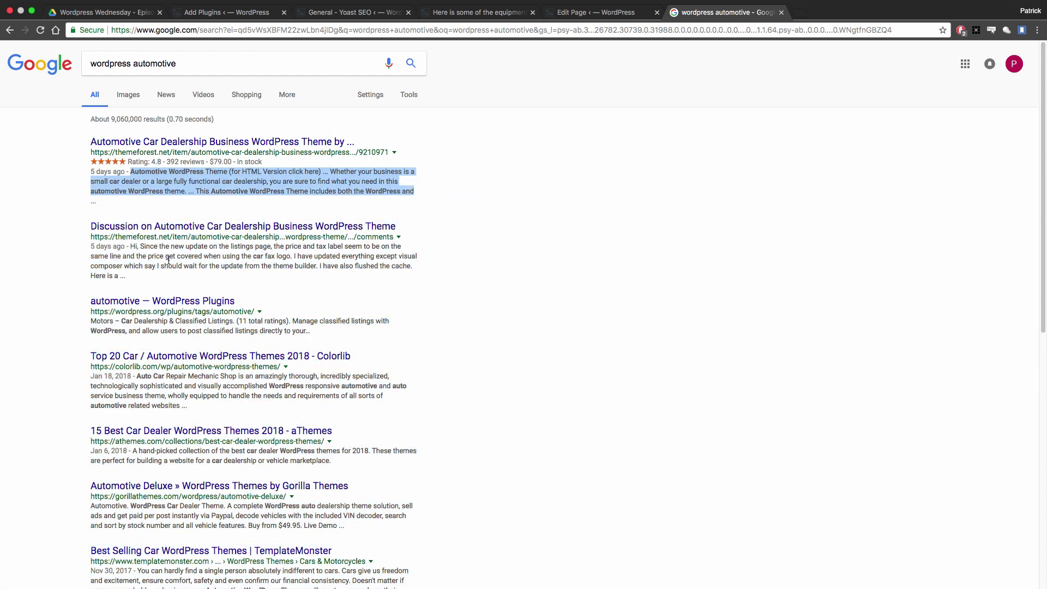
- Compare the Equipment page's SEO title with the first Google result's headline, and locate the slug in the snippet preview
{"action": "left_click", "coordinate": [591, 13]}
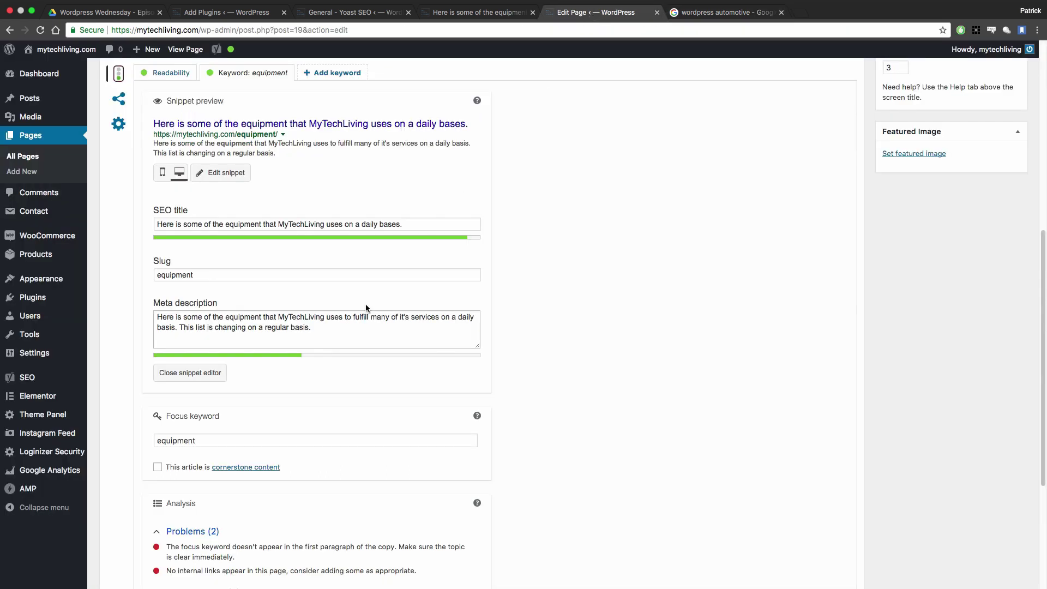
{"action": "left_click", "coordinate": [210, 224]}
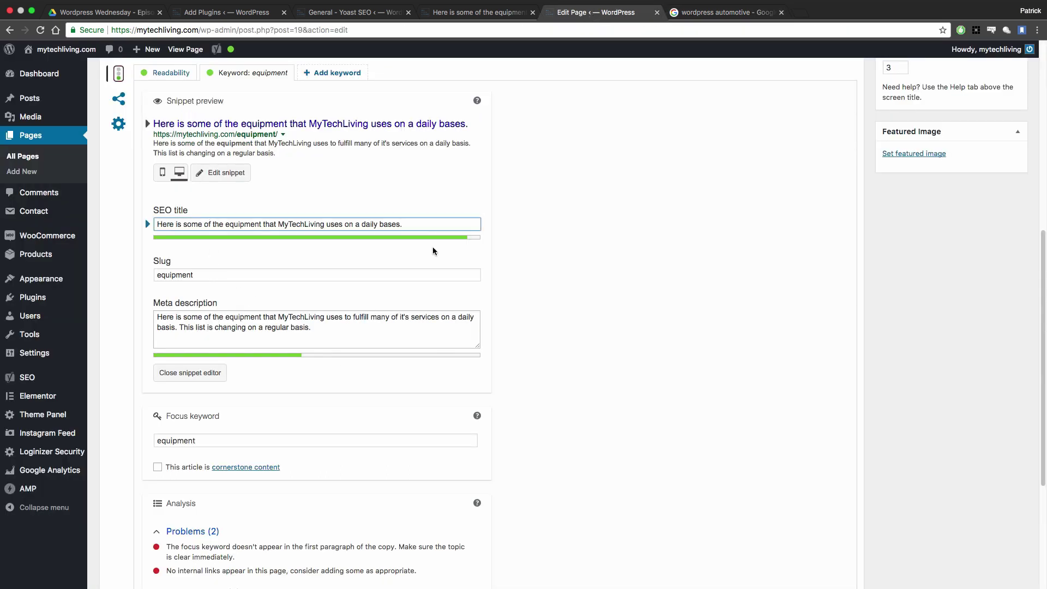
{"action": "left_click", "coordinate": [724, 11]}
{"action": "left_click", "coordinate": [71, 145]}
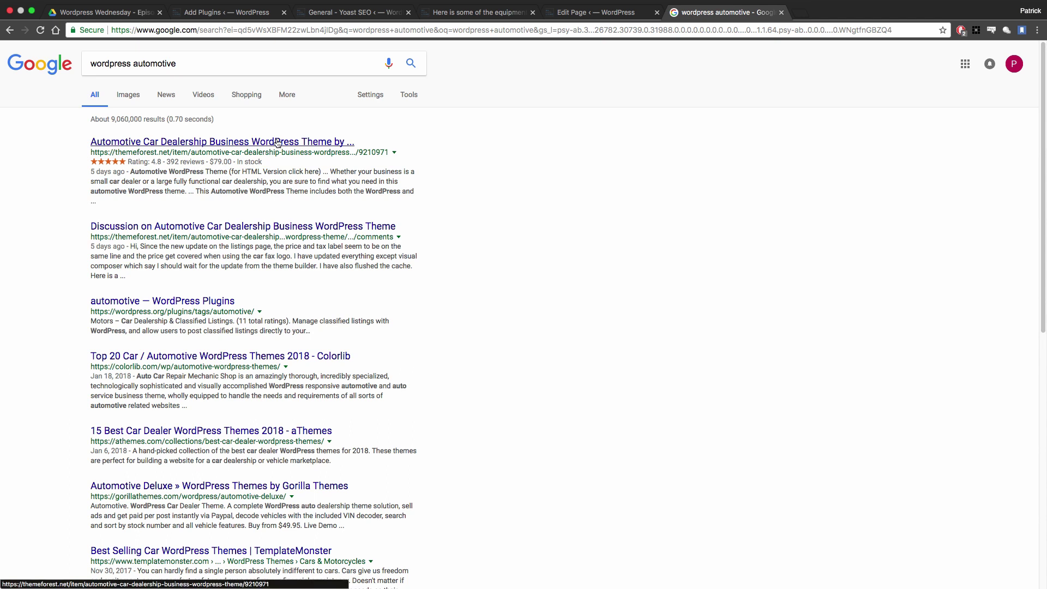
{"action": "left_click", "coordinate": [585, 13]}
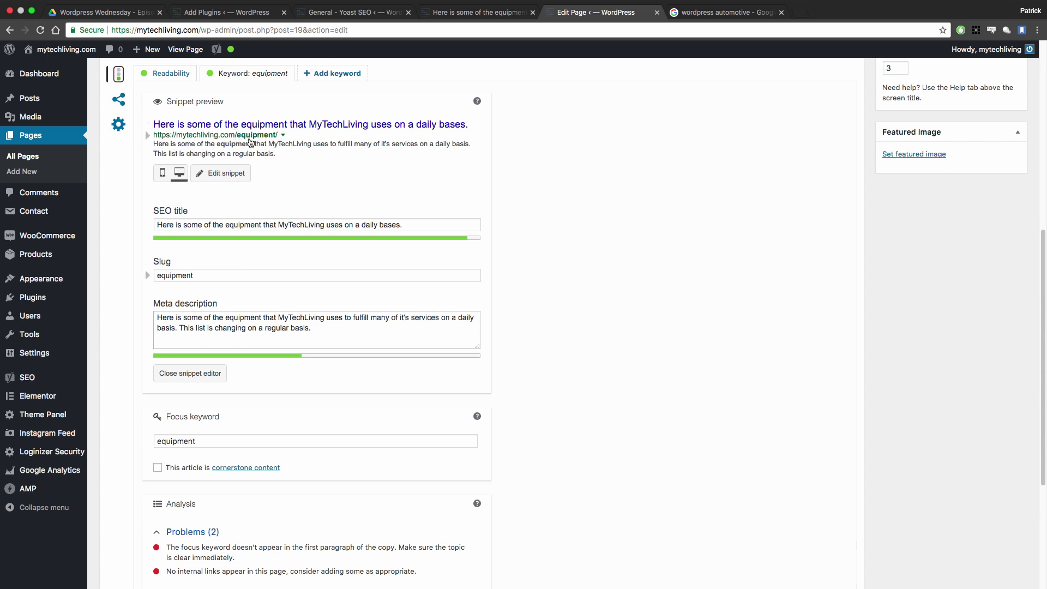
{"action": "left_click", "coordinate": [204, 275]}
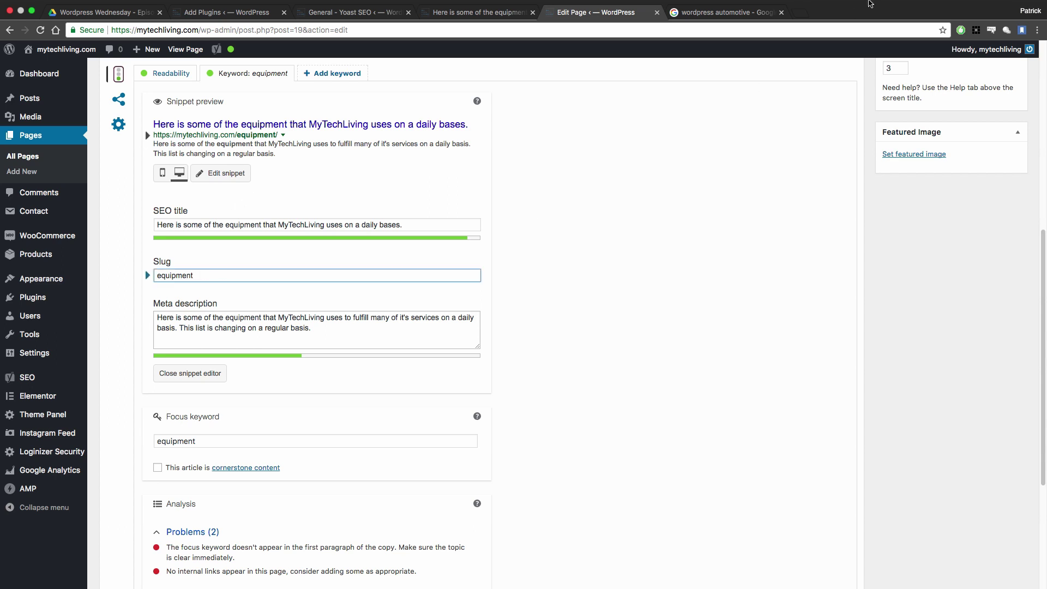
- Examine the page addresses of the wordpress automotive Google results, including the Colorlib slug, to compare them with the Equipment page's slug
{"action": "left_click", "coordinate": [728, 12]}
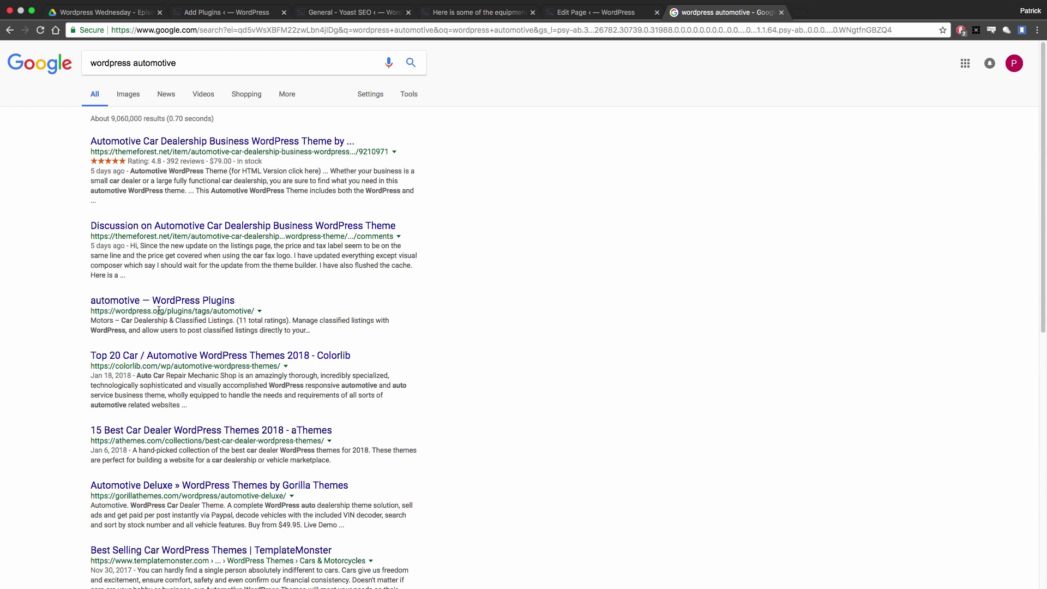
{"action": "double_click", "coordinate": [224, 311]}
{"action": "left_click", "coordinate": [180, 370]}
{"action": "left_click_drag", "start_coordinate": [173, 366], "coordinate": [276, 367]}
{"action": "left_click", "coordinate": [390, 352]}
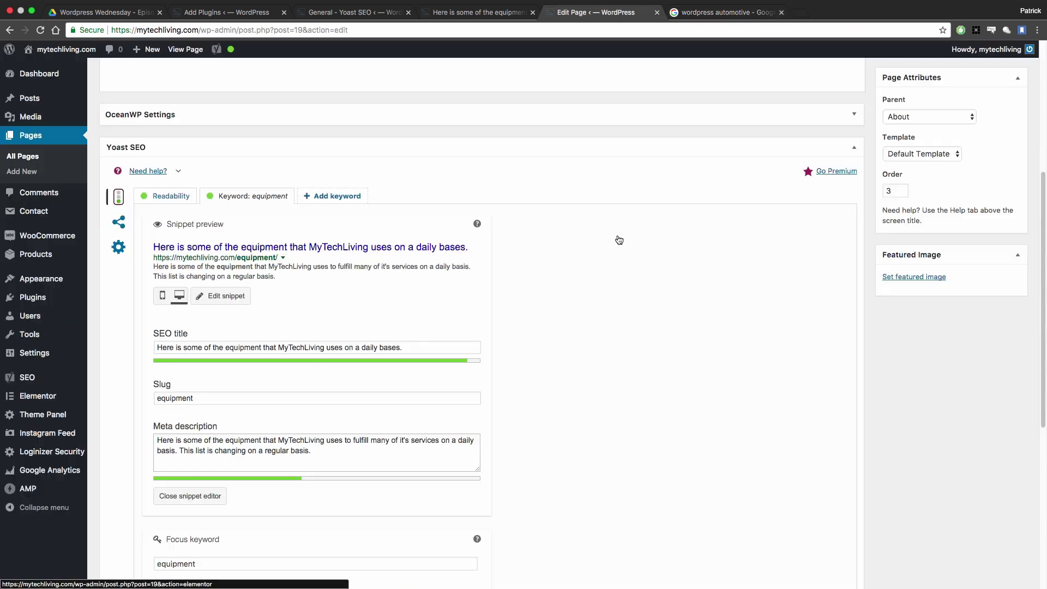
- Compare the Equipment page's meta description with the description text of the second Google result for wordpress automotive
{"action": "scroll", "coordinate": [619, 240], "scroll_direction": "down", "scroll_amount": 3}
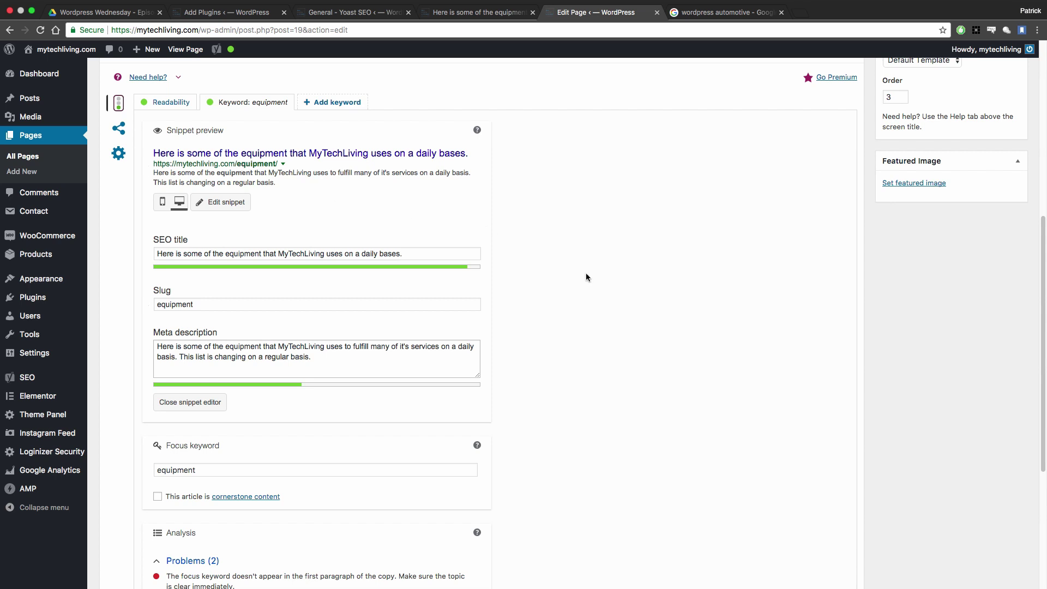
{"action": "left_click", "coordinate": [332, 357]}
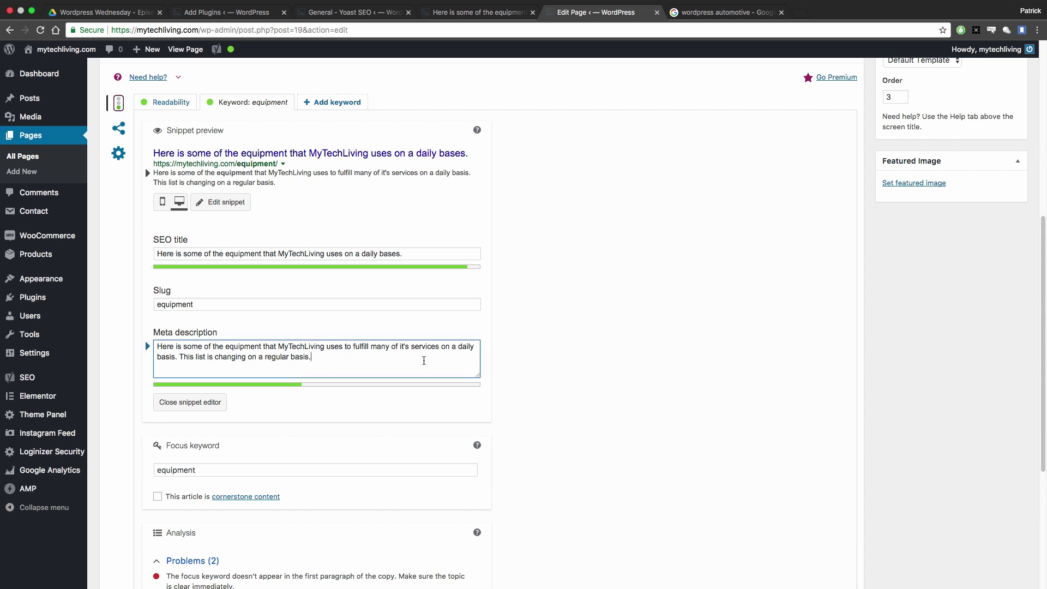
{"action": "left_click_drag", "start_coordinate": [423, 358], "coordinate": [36, 342]}
{"action": "left_click", "coordinate": [355, 364]}
{"action": "left_click", "coordinate": [705, 14]}
{"action": "left_click_drag", "start_coordinate": [132, 245], "coordinate": [176, 277]}
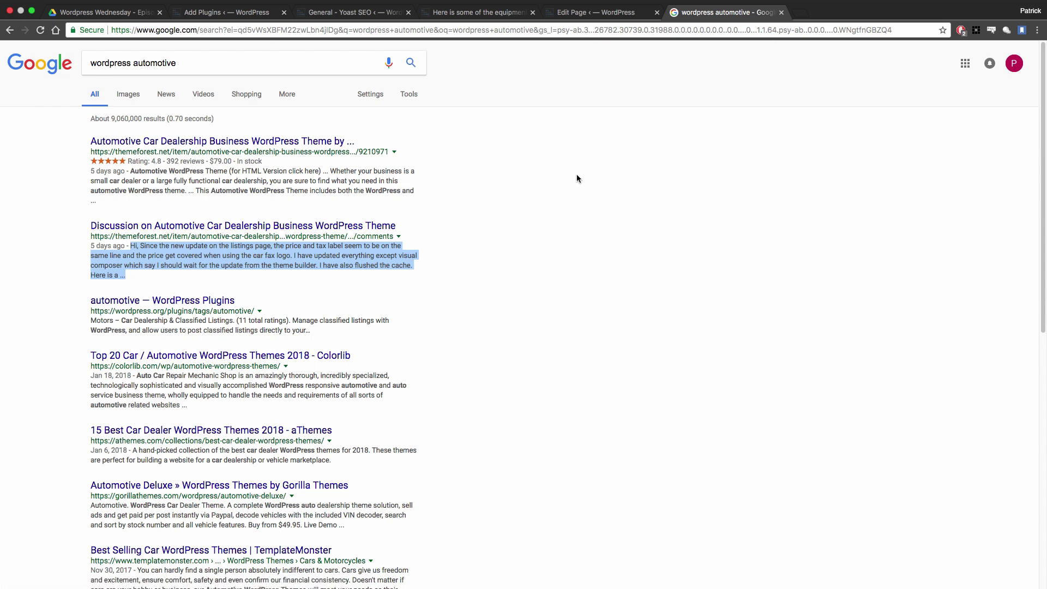
{"action": "key", "text": "ctrl+shift+Tab"}
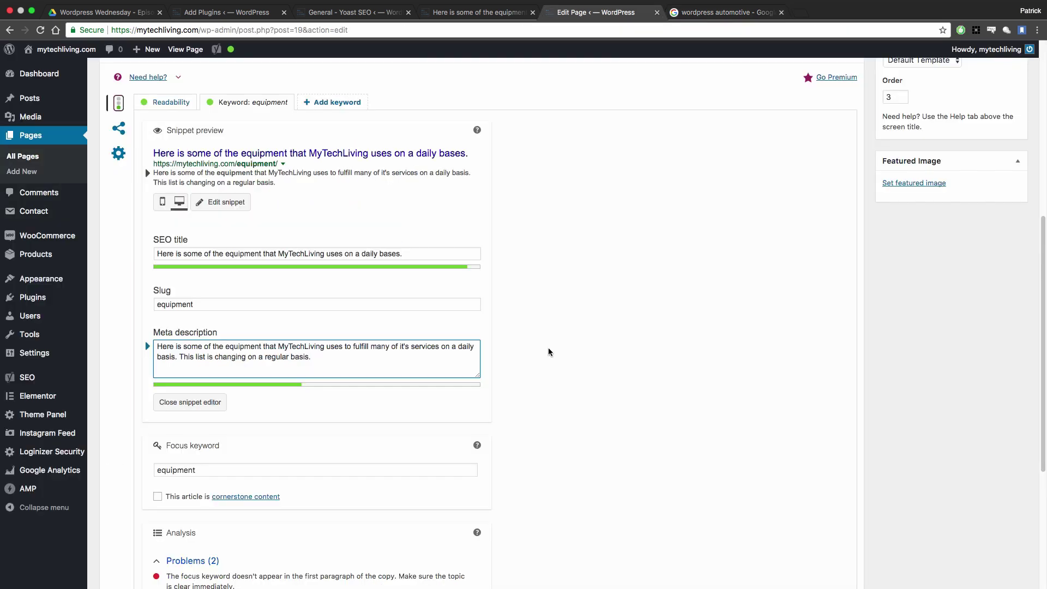
{"action": "left_click", "coordinate": [367, 371]}
{"action": "left_click", "coordinate": [622, 361]}
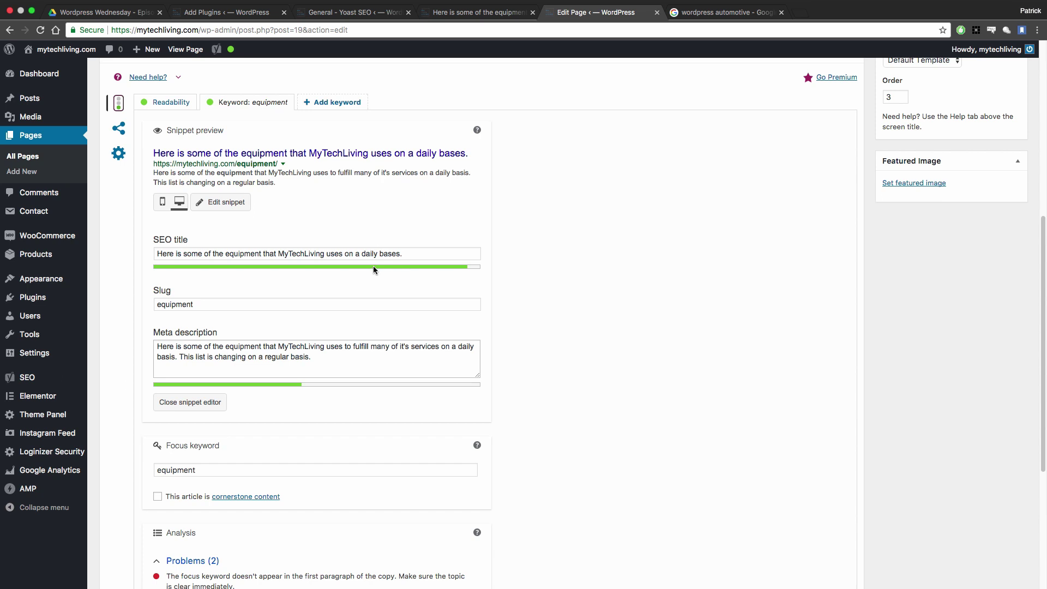
- Try adding "asdf" to the end of the SEO title to test its length bar, and remove the added text
{"action": "left_click", "coordinate": [464, 252]}
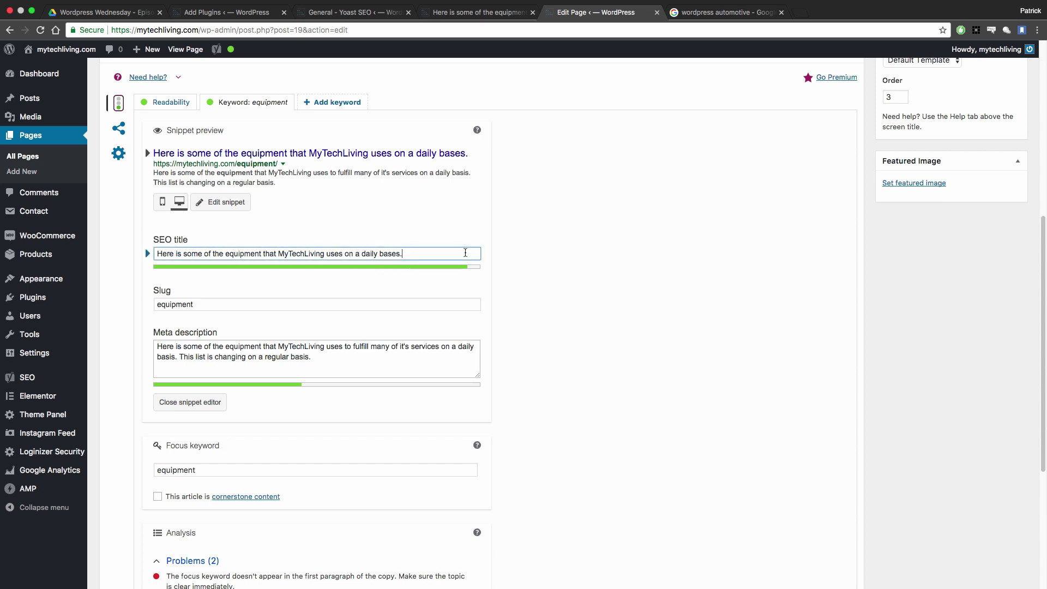
{"action": "type", "text": "asdf"}
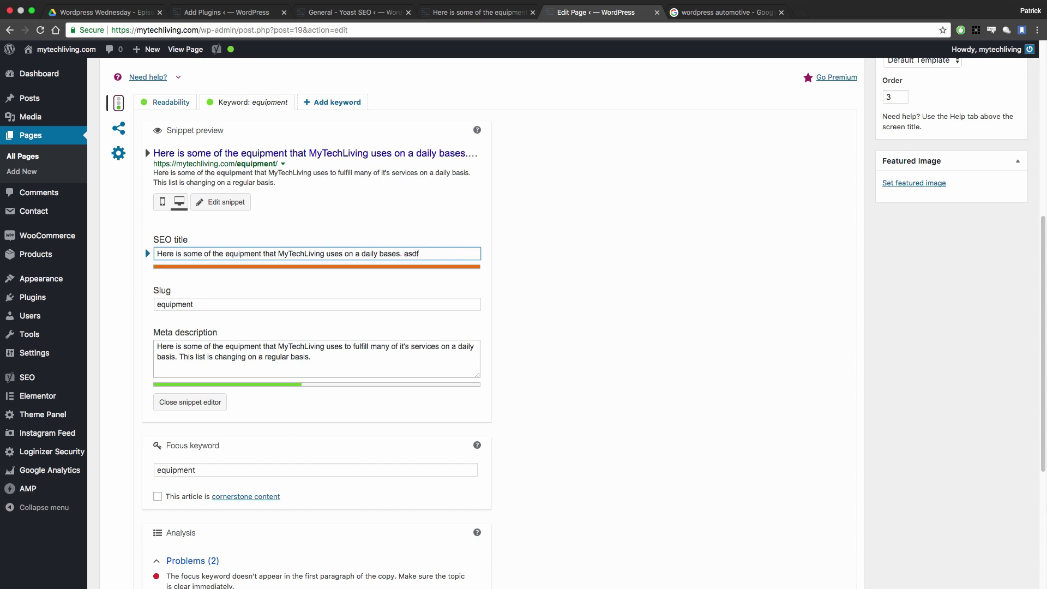
{"action": "key", "text": "BackSpace"}
{"action": "key", "text": "BackSpace"}
{"action": "key", "text": "BackSpace"}
{"action": "key", "text": "BackSpace"}
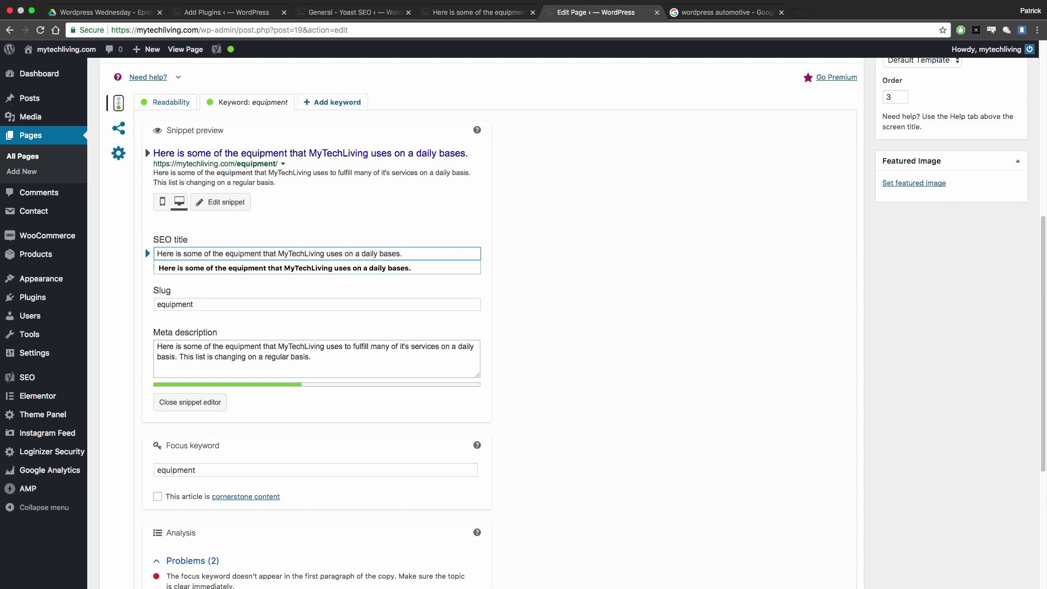
- Try appending the filler text "asdfasdfasfweagsidg;aisdg;aid" to the meta description to test its length bar, and delete it
{"action": "left_click", "coordinate": [362, 369]}
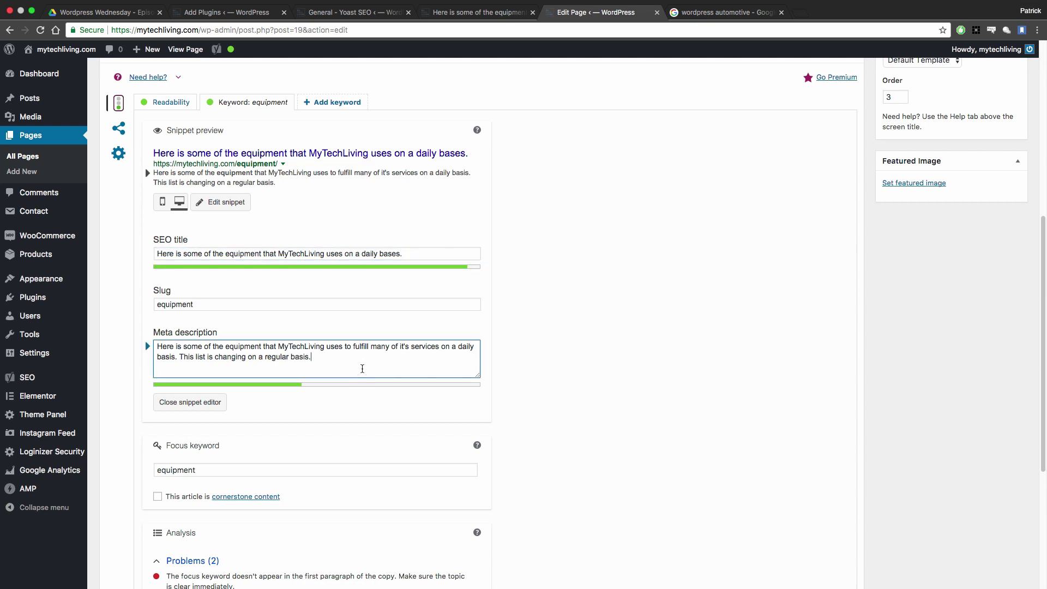
{"action": "type", "text": "asdfasdfasfweagsidg;aisdg;aid"}
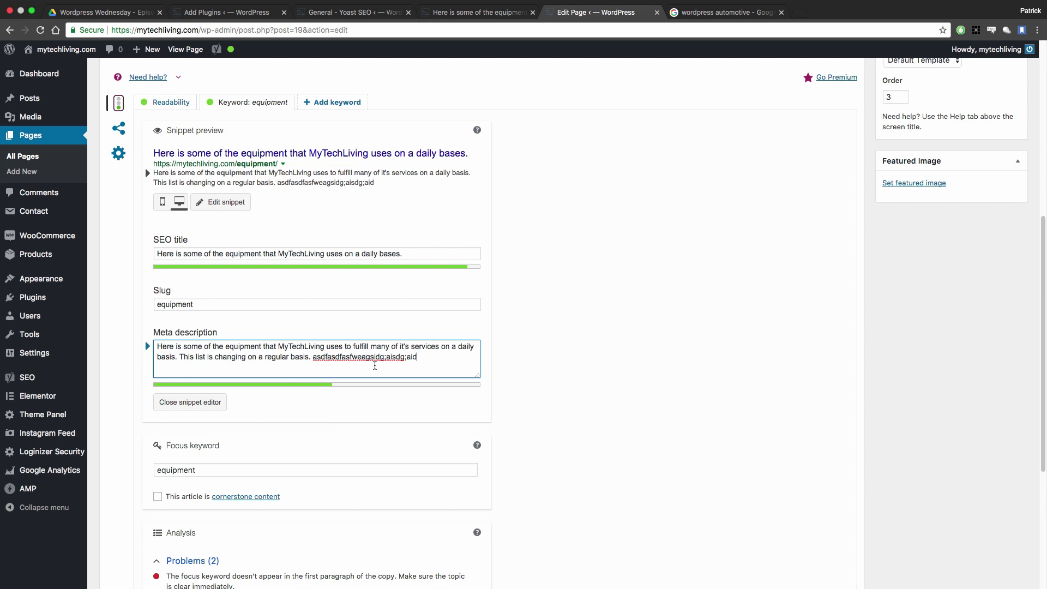
{"action": "left_click_drag", "start_coordinate": [451, 358], "coordinate": [316, 357]}
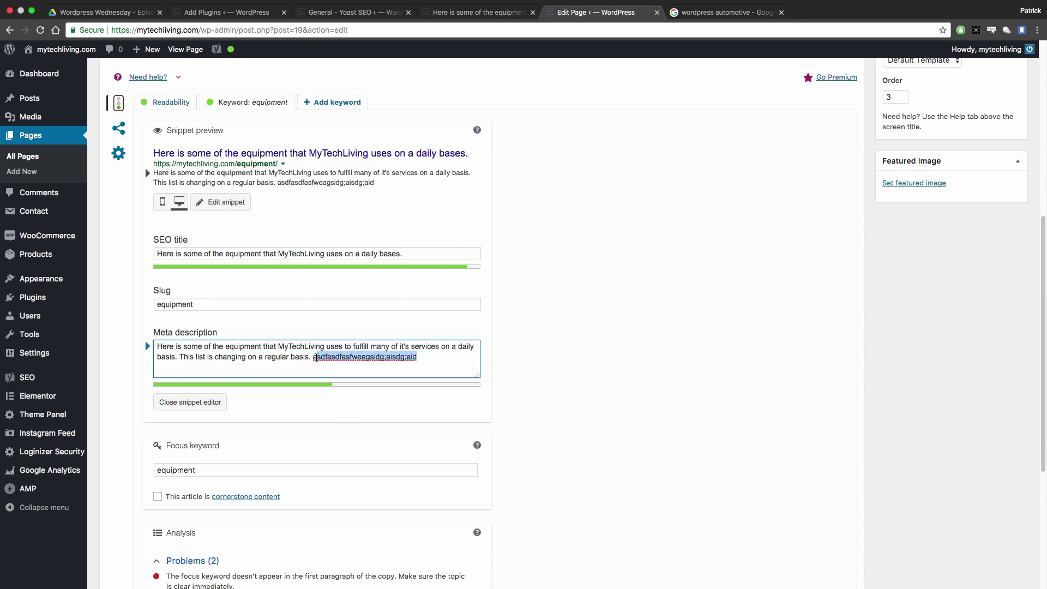
{"action": "key", "text": "BackSpace"}
{"action": "key", "text": "BackSpace"}
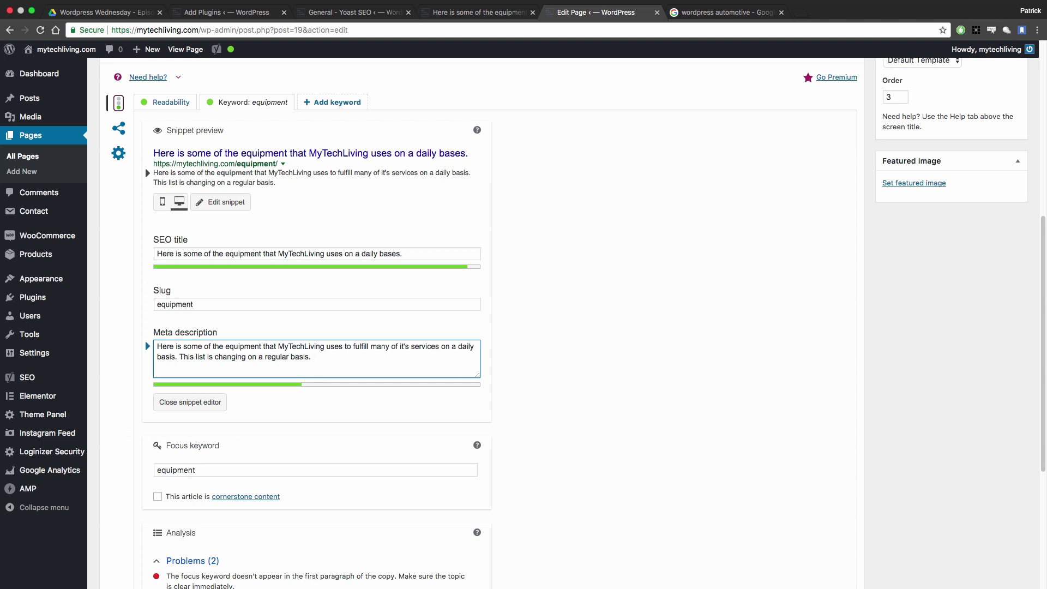
{"action": "left_click", "coordinate": [599, 311]}
- Expand the Improvements and Good groups of the focus keyword analysis and review them together with the listed problems
{"action": "scroll", "coordinate": [600, 310], "scroll_direction": "down", "scroll_amount": 5}
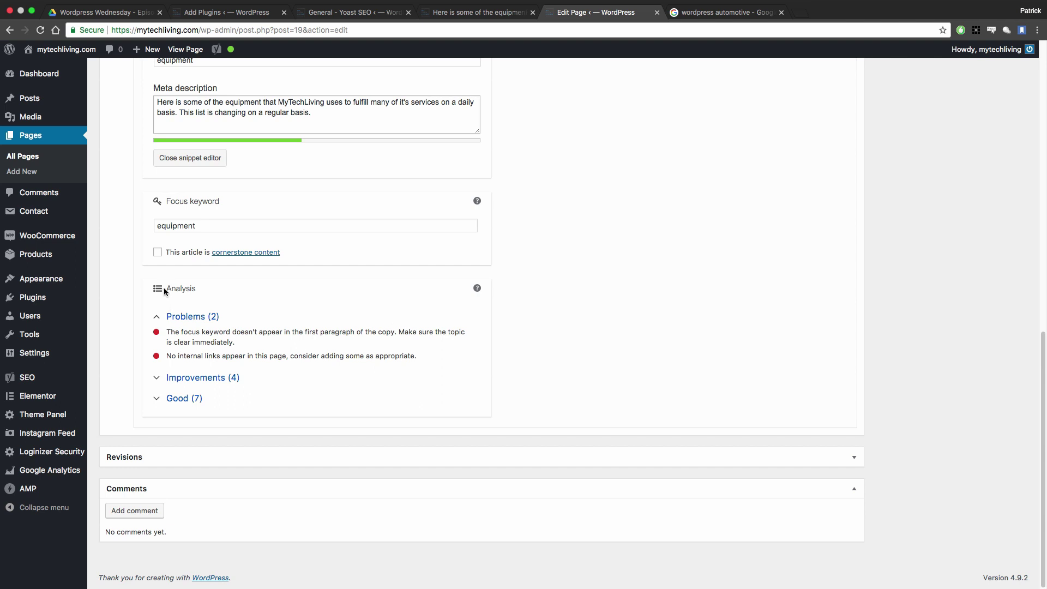
{"action": "left_click", "coordinate": [159, 380]}
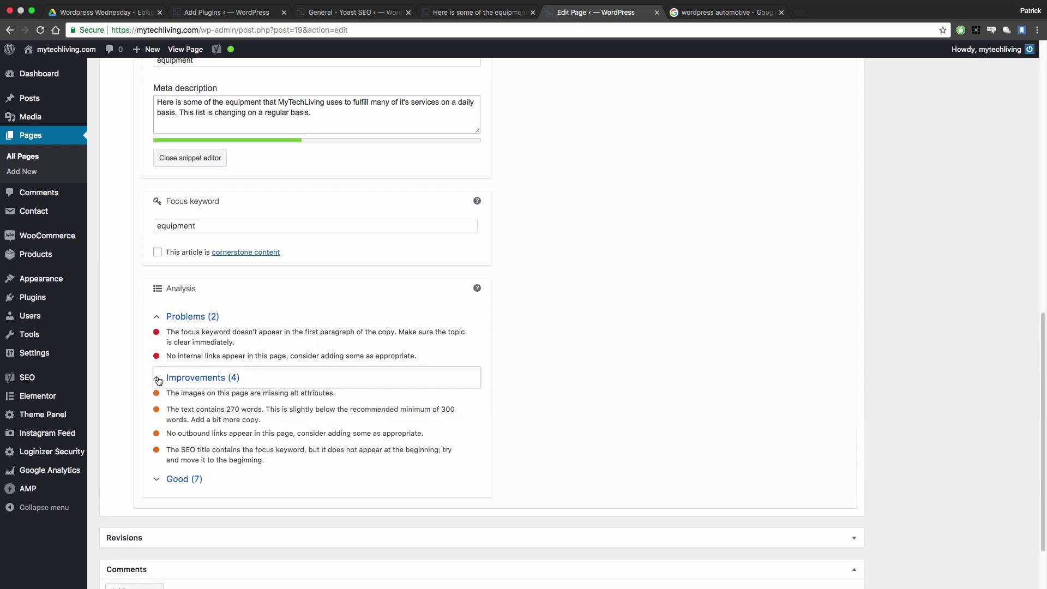
{"action": "left_click", "coordinate": [165, 477]}
{"action": "left_click", "coordinate": [653, 401]}
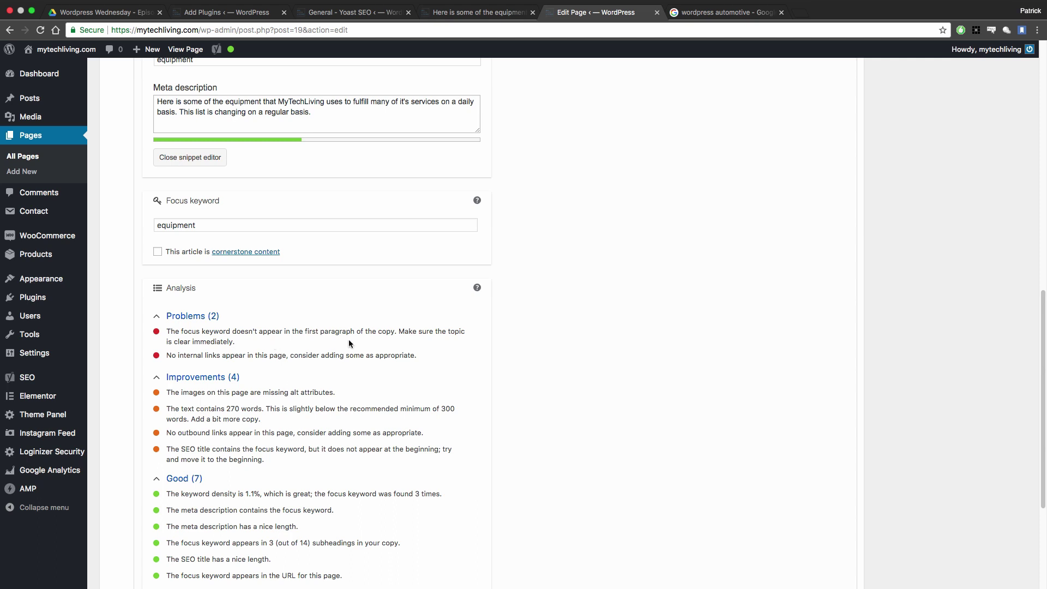
{"action": "scroll", "coordinate": [508, 364], "scroll_direction": "up", "scroll_amount": 3}
{"action": "scroll", "coordinate": [520, 363], "scroll_direction": "down", "scroll_amount": 6}
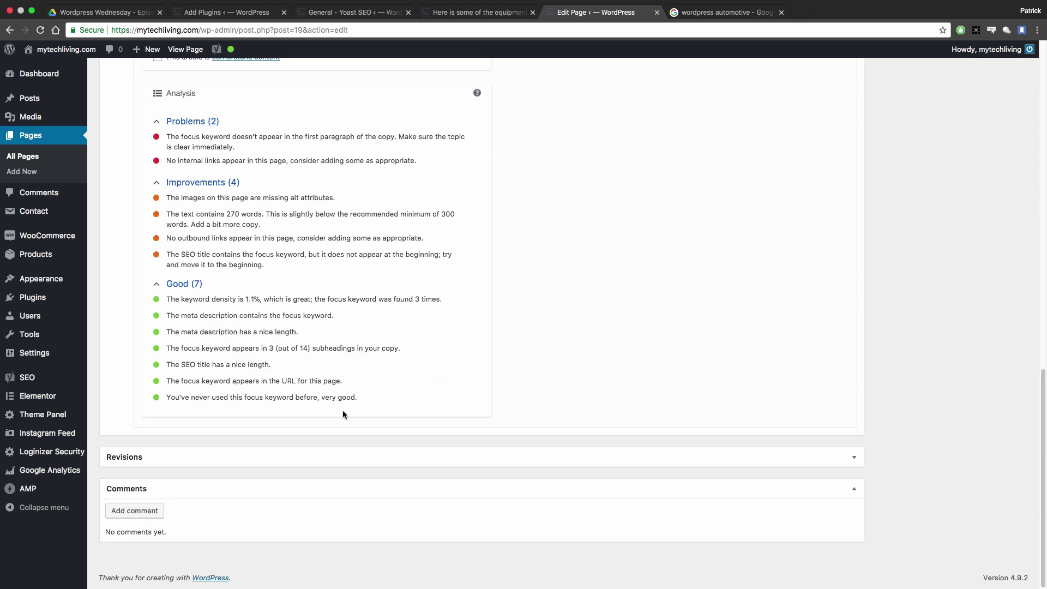
- Look over the Equipment page's readability analysis, Facebook sharing fields and advanced meta robots settings in Yoast SEO
{"action": "scroll", "coordinate": [570, 372], "scroll_direction": "up", "scroll_amount": 8}
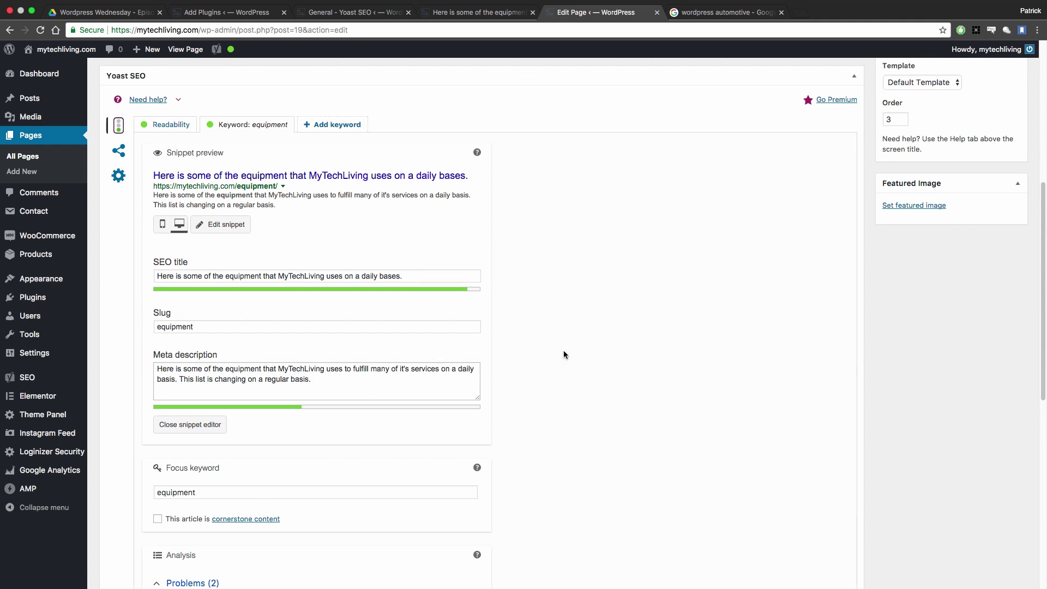
{"action": "left_click", "coordinate": [165, 128]}
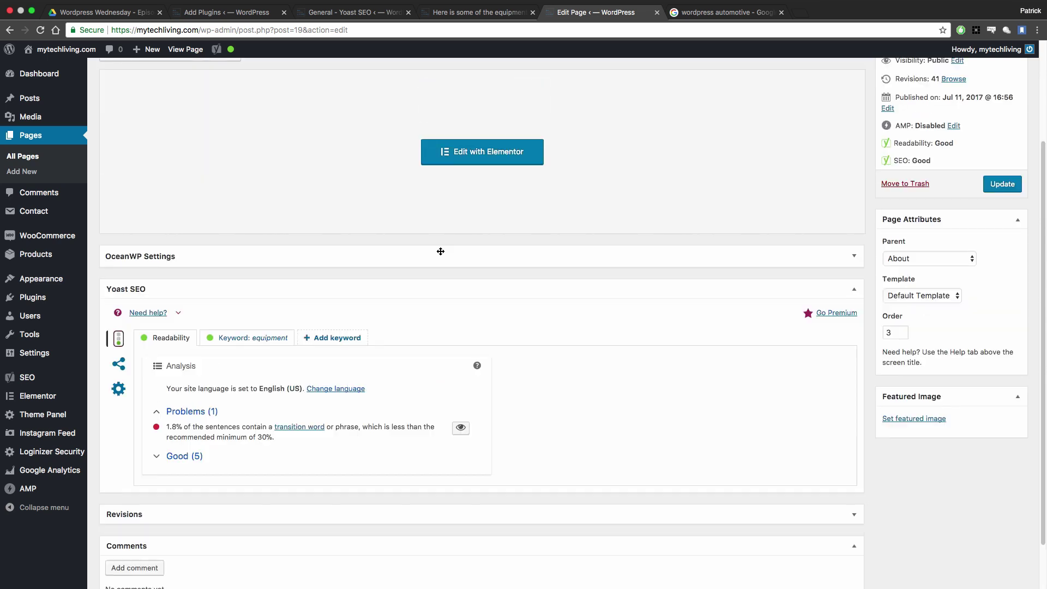
{"action": "left_click", "coordinate": [119, 308]}
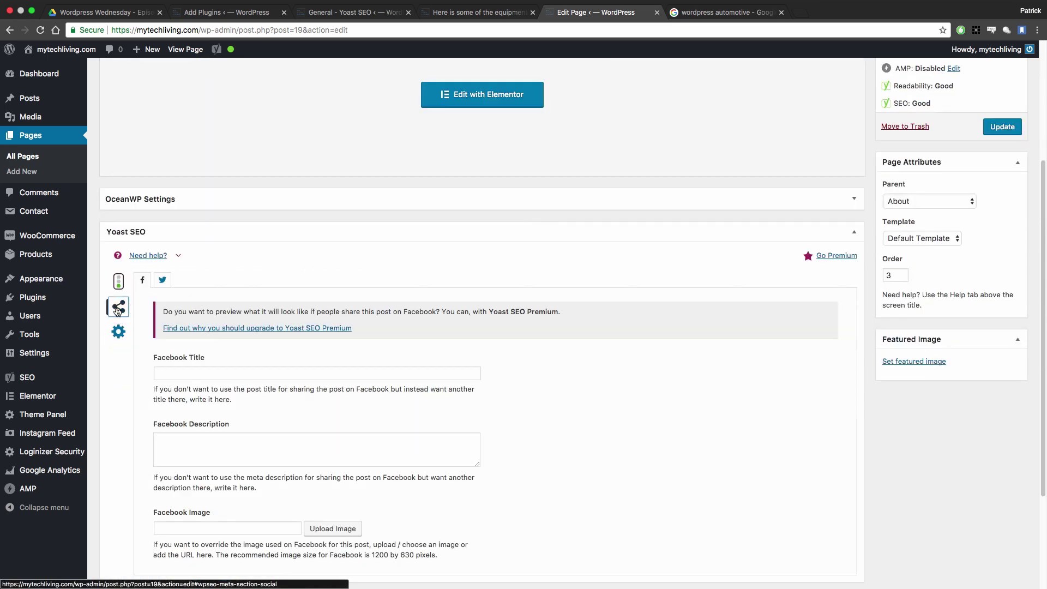
{"action": "scroll", "coordinate": [565, 327], "scroll_direction": "down", "scroll_amount": 2}
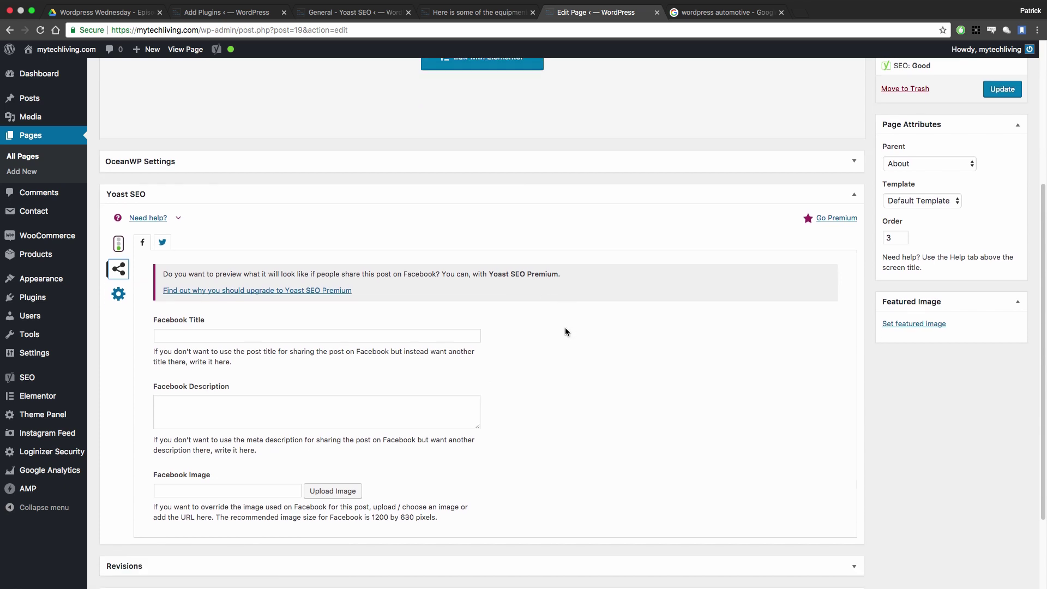
{"action": "left_click", "coordinate": [119, 294]}
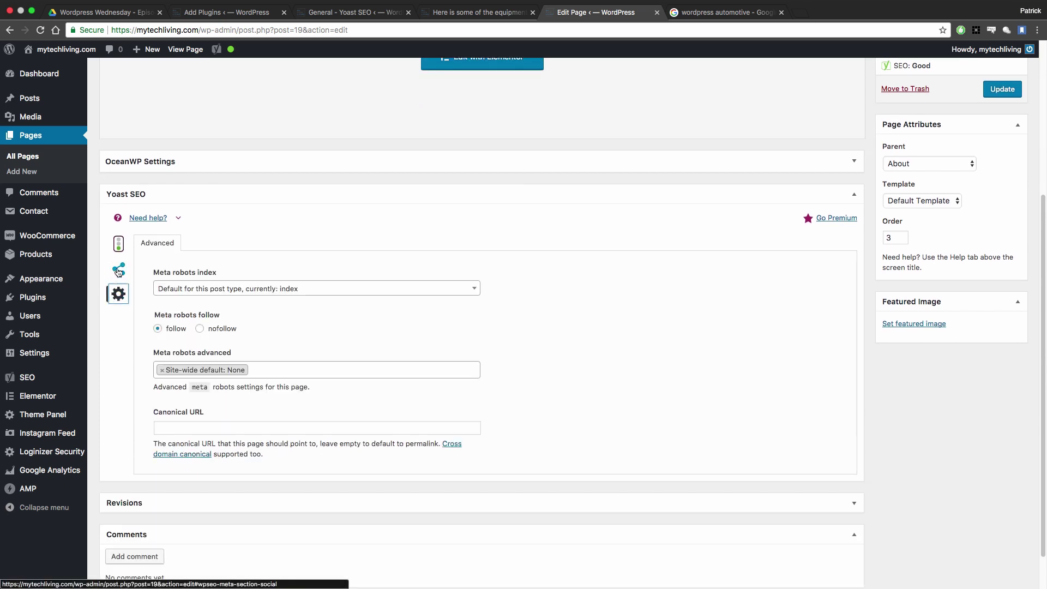
{"action": "left_click", "coordinate": [119, 273]}
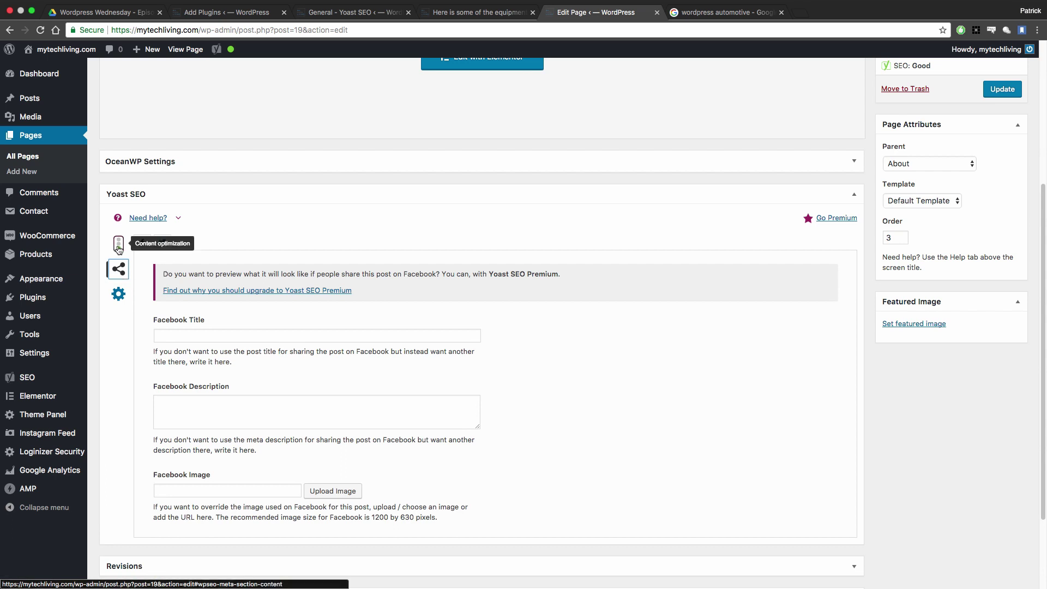
- Return to the content optimization section and view the snippet and focus keyword fields for the equipment keyword
{"action": "left_click", "coordinate": [118, 244]}
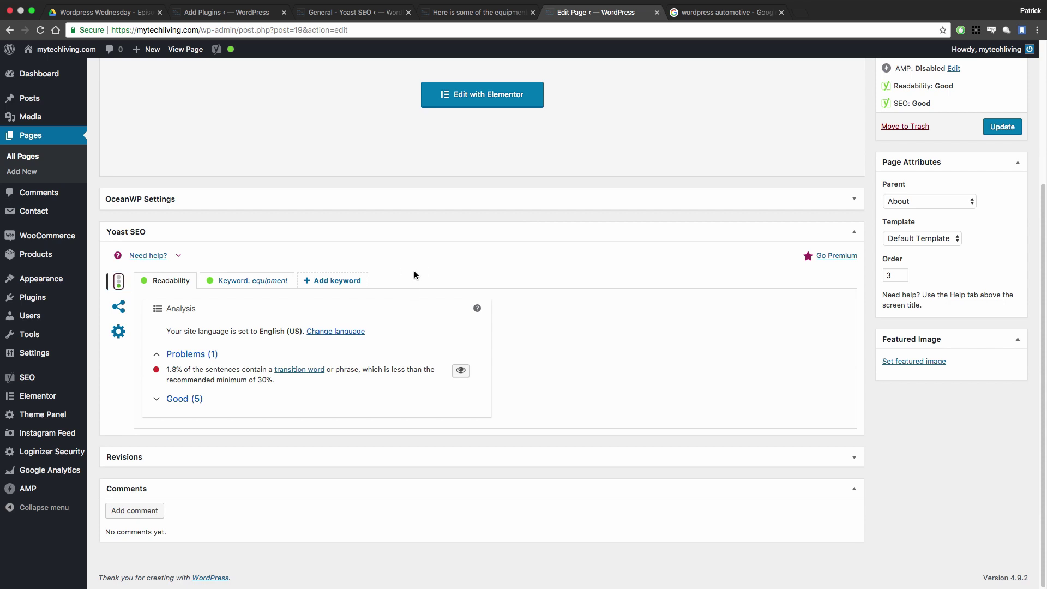
{"action": "left_click", "coordinate": [257, 279]}
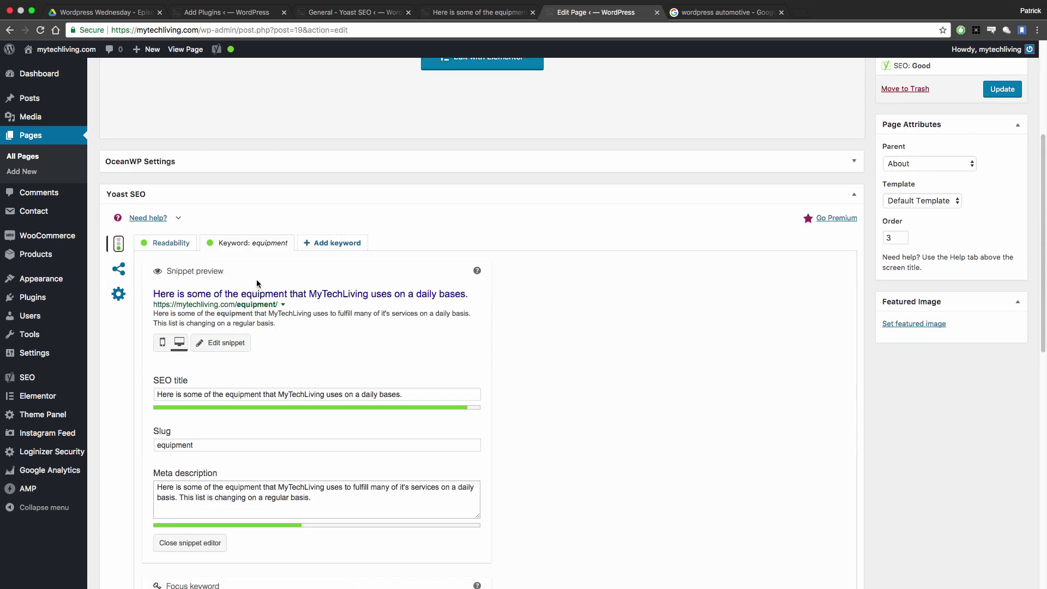
{"action": "scroll", "coordinate": [613, 319], "scroll_direction": "down", "scroll_amount": 3}
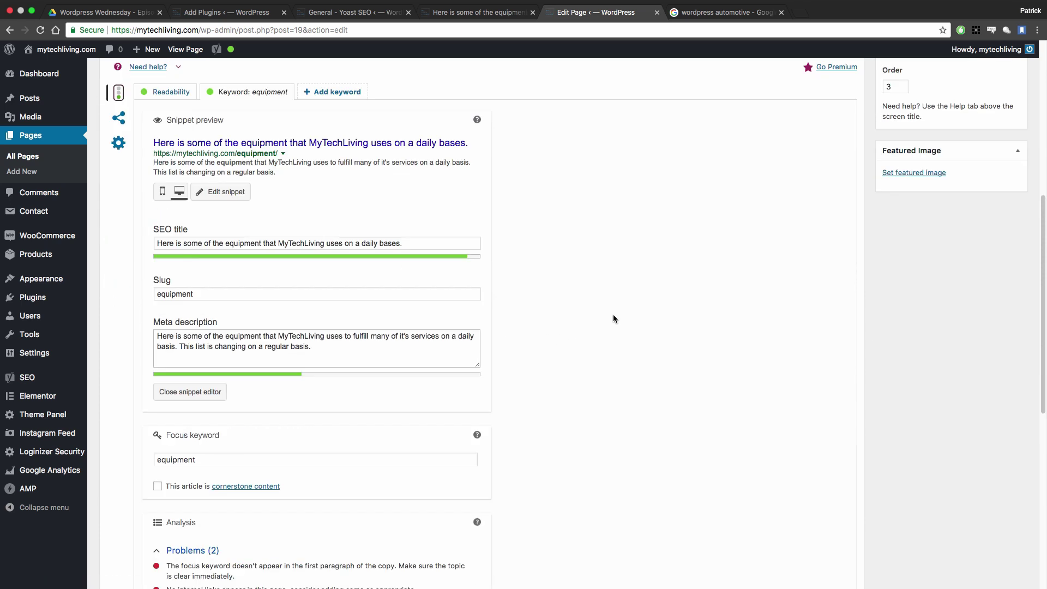